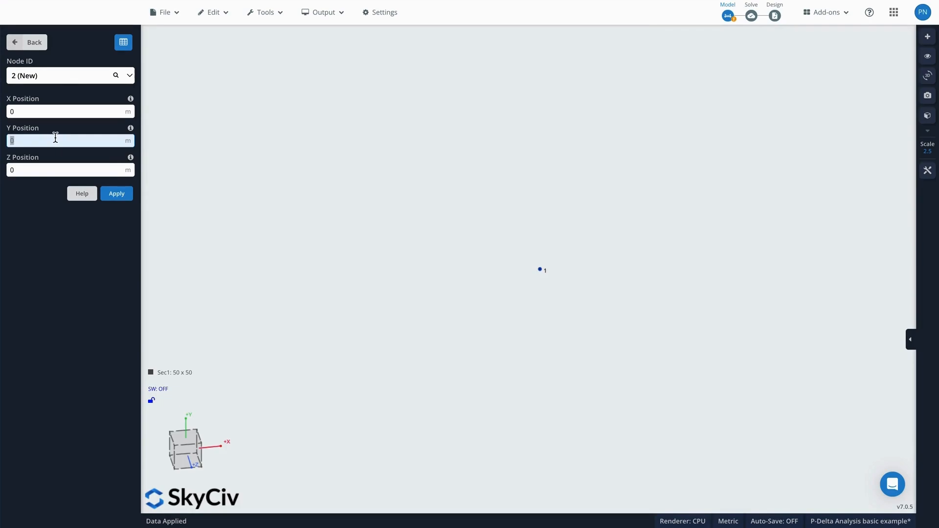
Add a node at X 0, Y 3, Z 0 m and draw a vertical member from node 1 to it
{"action": "left_click", "coordinate": [118, 196]}
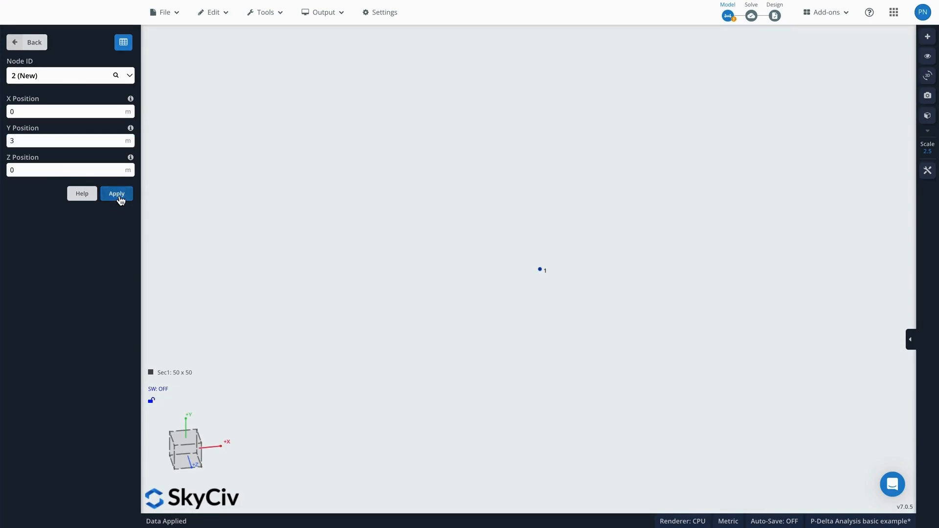
{"action": "left_click", "coordinate": [30, 43]}
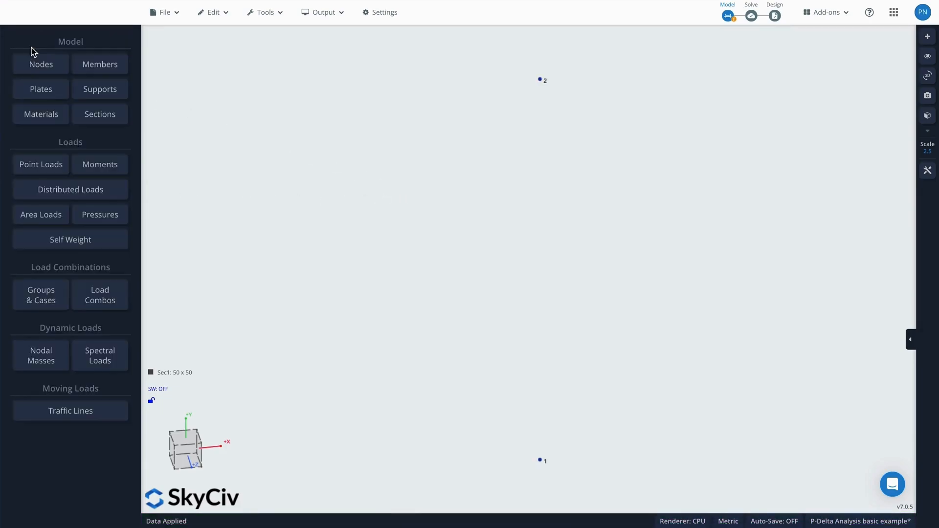
{"action": "left_click", "coordinate": [927, 38]}
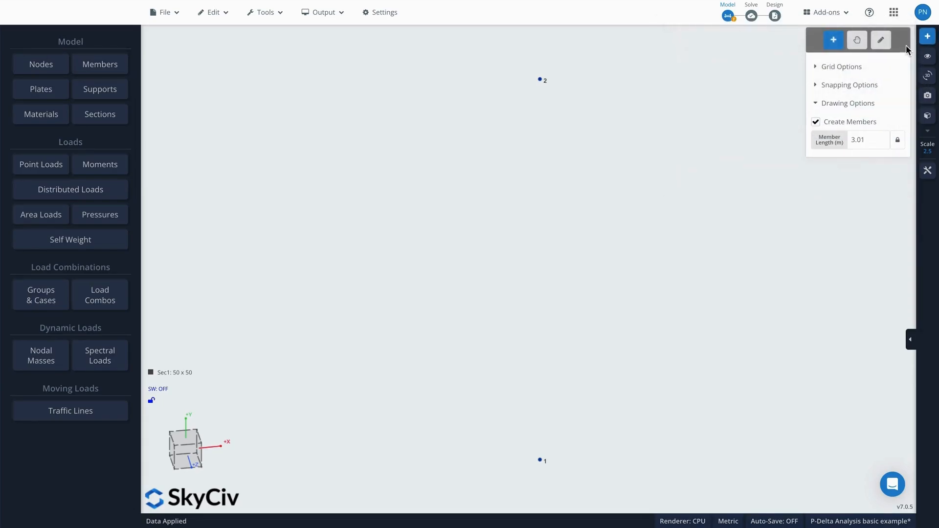
{"action": "left_click", "coordinate": [875, 43]}
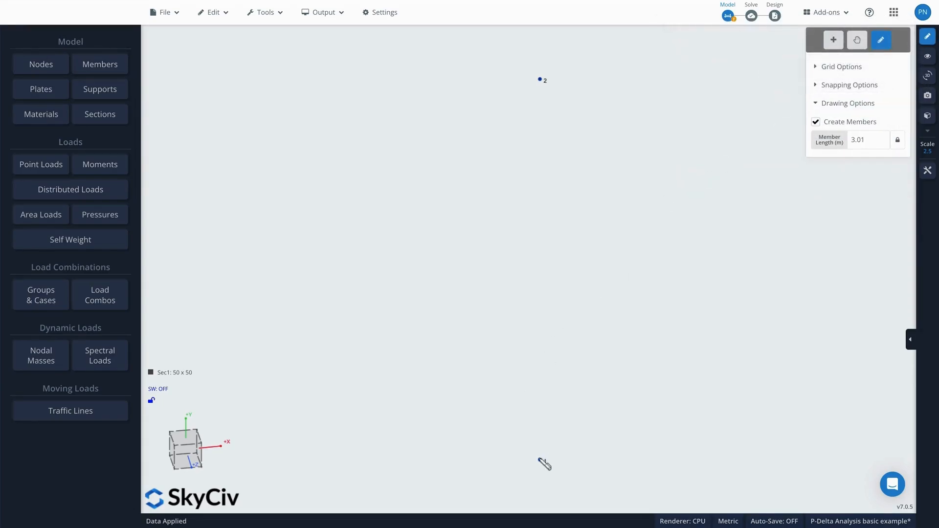
{"action": "left_click", "coordinate": [540, 460]}
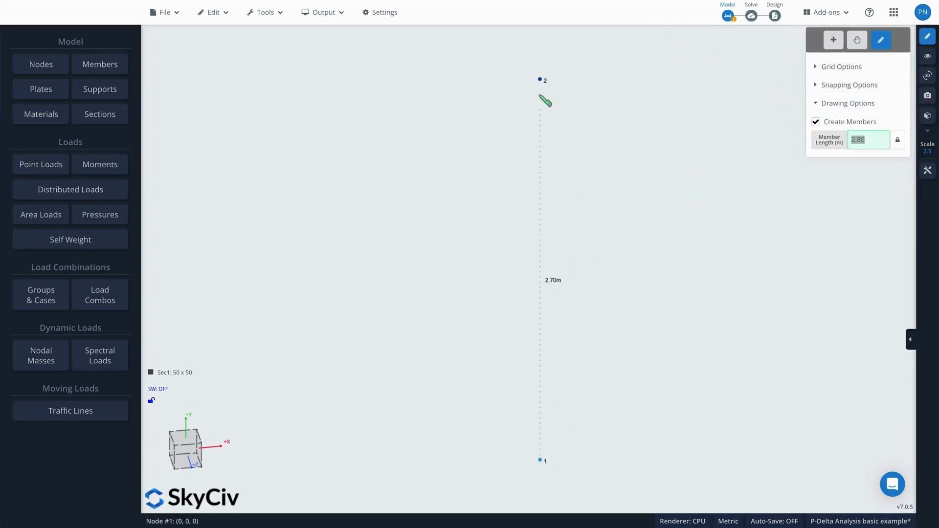
{"action": "left_click", "coordinate": [540, 80]}
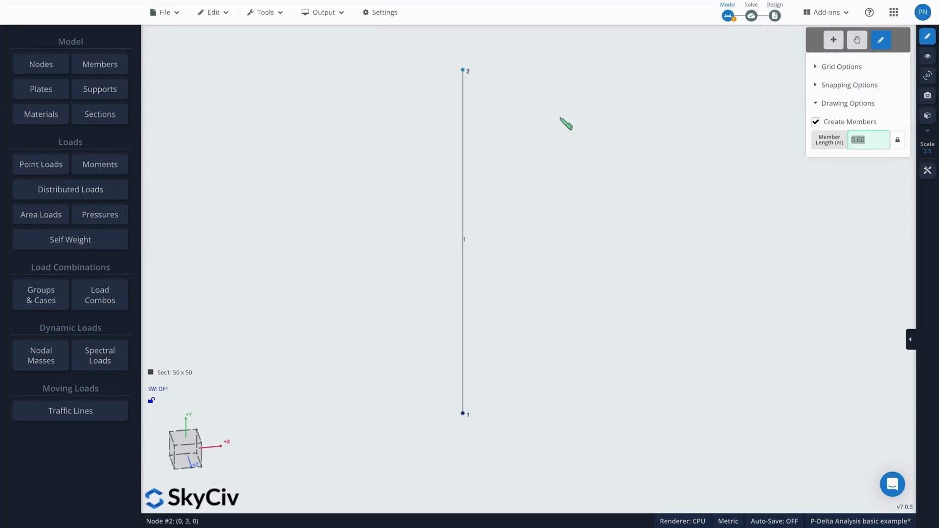
Review the 50 x 50 section's shape and material in the section builder, submit it and return to the model
{"action": "left_click", "coordinate": [169, 374]}
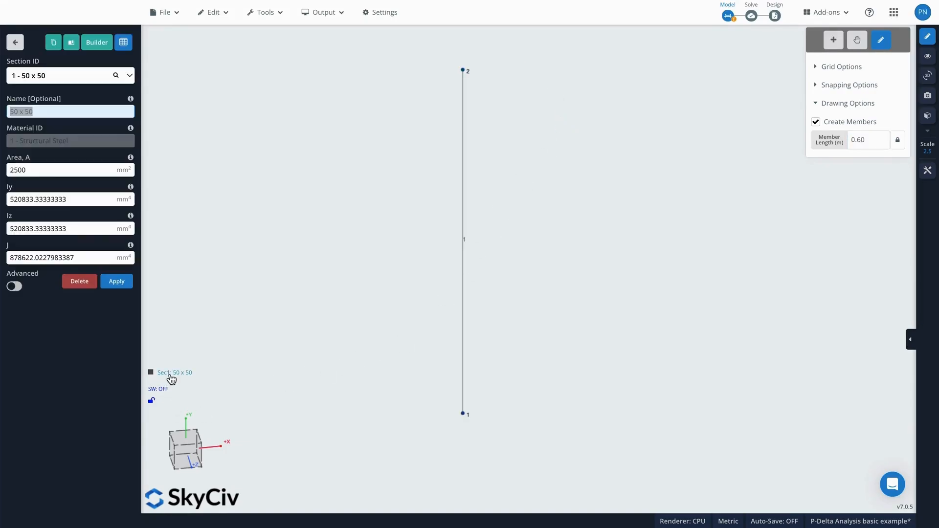
{"action": "left_click", "coordinate": [106, 43]}
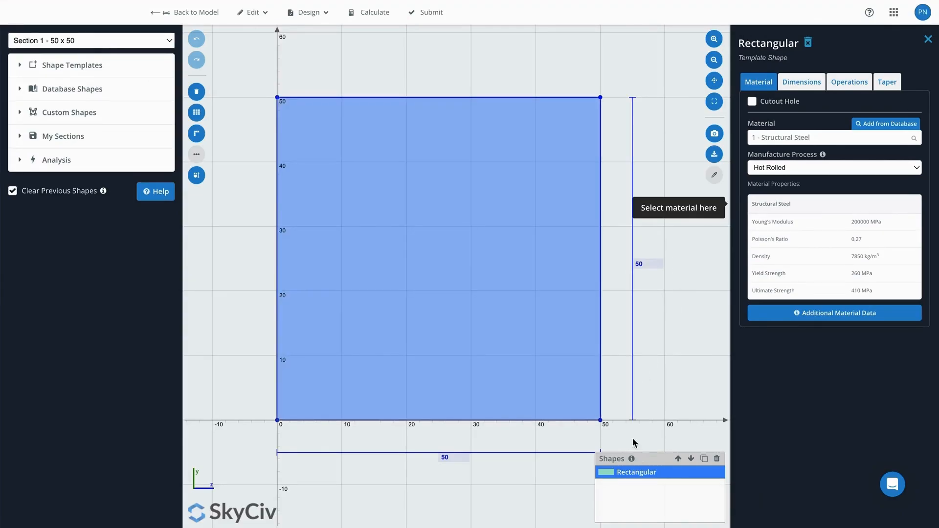
{"action": "left_click", "coordinate": [431, 14]}
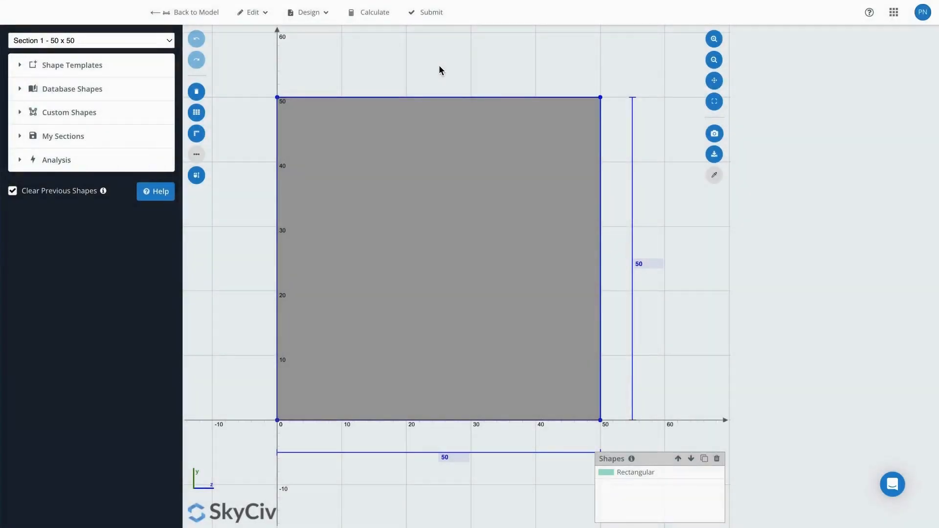
{"action": "left_click", "coordinate": [192, 19]}
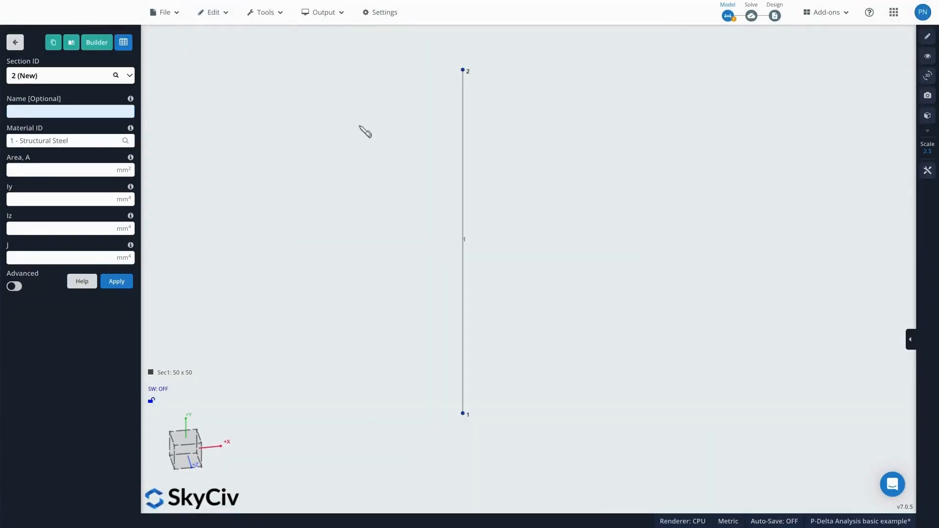
{"action": "left_click", "coordinate": [15, 43]}
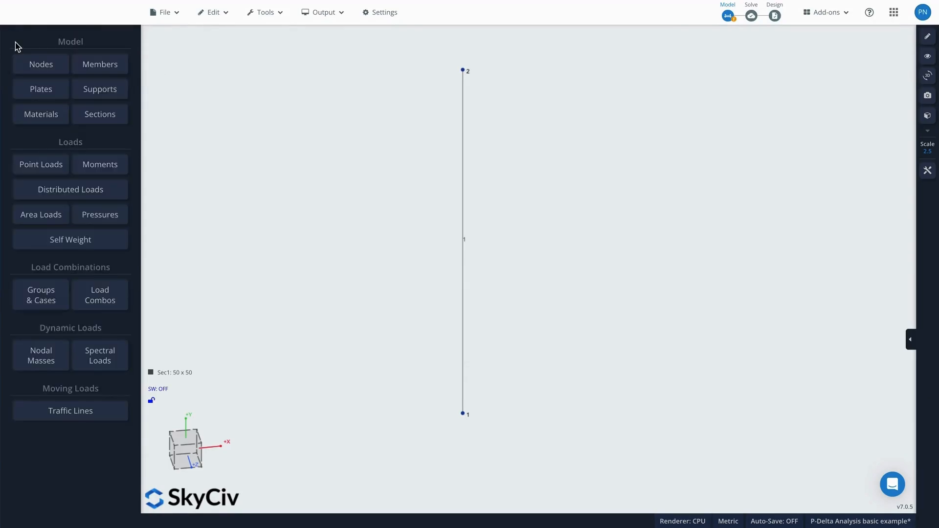
Apply a 1 kN point load in the X direction at node 2
{"action": "left_click", "coordinate": [46, 165]}
{"action": "left_click", "coordinate": [462, 71]}
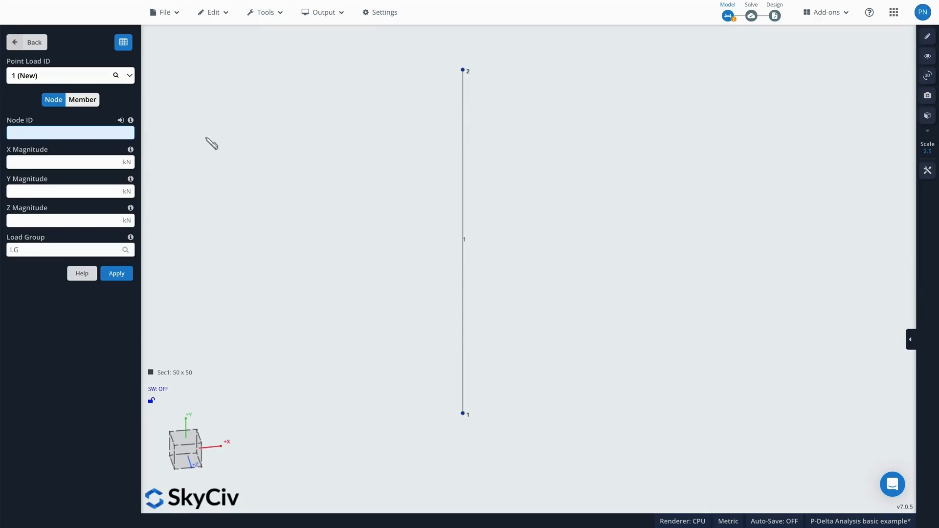
{"action": "left_click", "coordinate": [72, 162]}
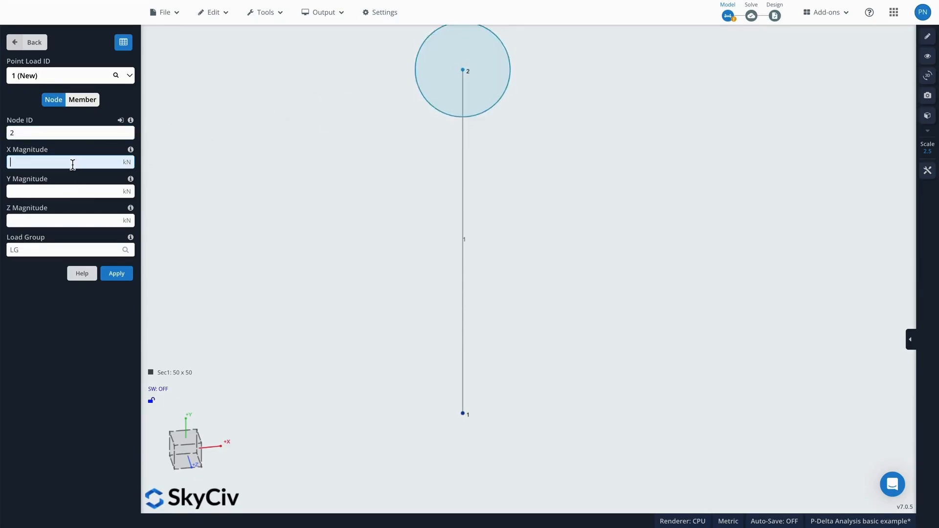
{"action": "type", "text": "1"}
{"action": "left_click", "coordinate": [116, 274]}
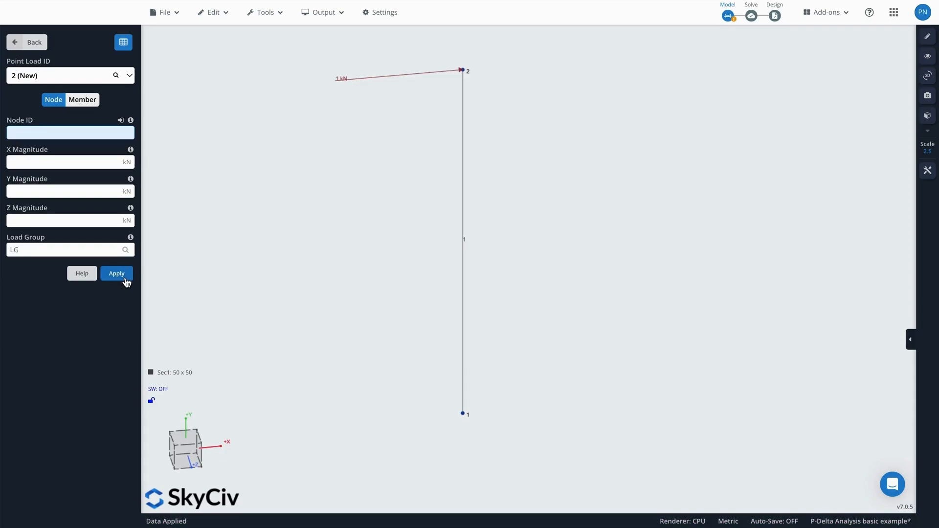
Add a fixed support with restraint code FFFFFF at node 1, at the base of the column
{"action": "mouse_move", "coordinate": [422, 163]}
{"action": "left_mouse_down"}
{"action": "mouse_move", "coordinate": [429, 195]}
{"action": "mouse_move", "coordinate": [419, 165]}
{"action": "left_mouse_up"}
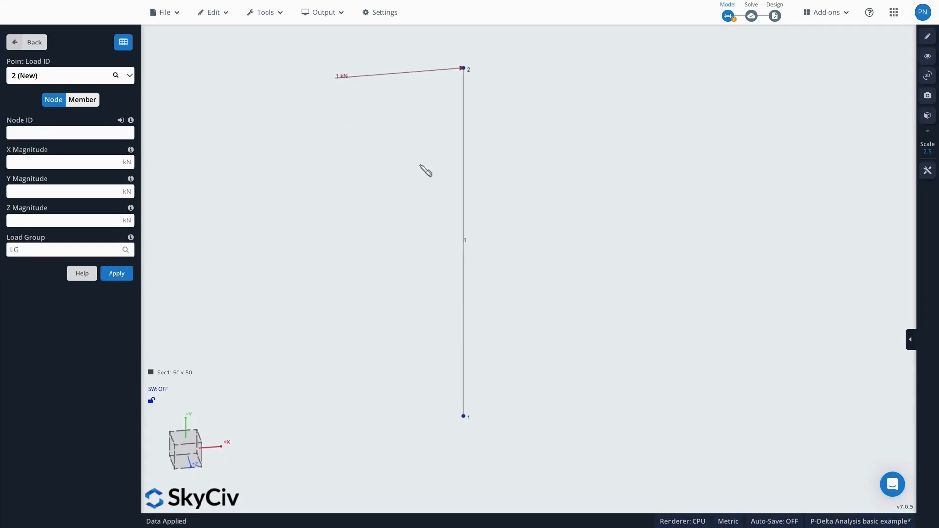
{"action": "left_click", "coordinate": [191, 450]}
{"action": "left_click", "coordinate": [30, 42]}
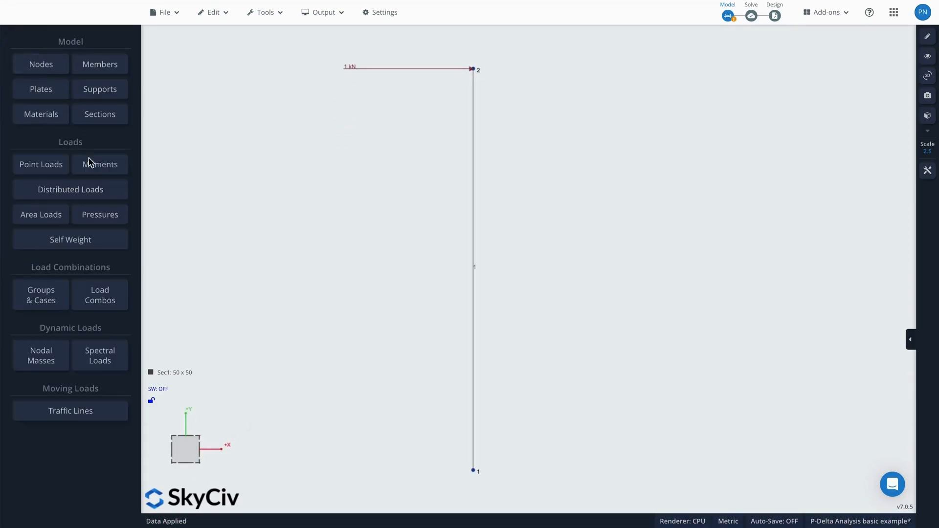
{"action": "left_click", "coordinate": [99, 89]}
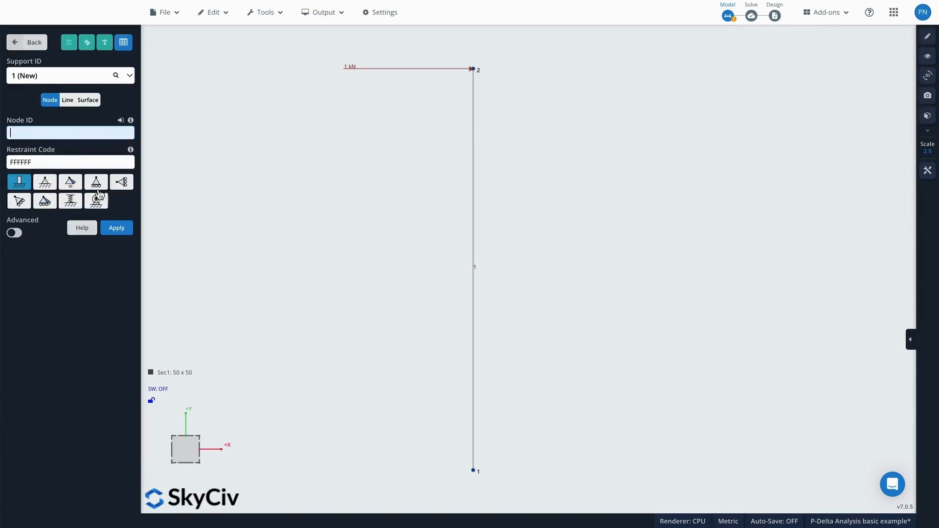
{"action": "left_click", "coordinate": [112, 229]}
Run a Linear Static analysis of the column with only the horizontal load
{"action": "mouse_move", "coordinate": [813, 39]}
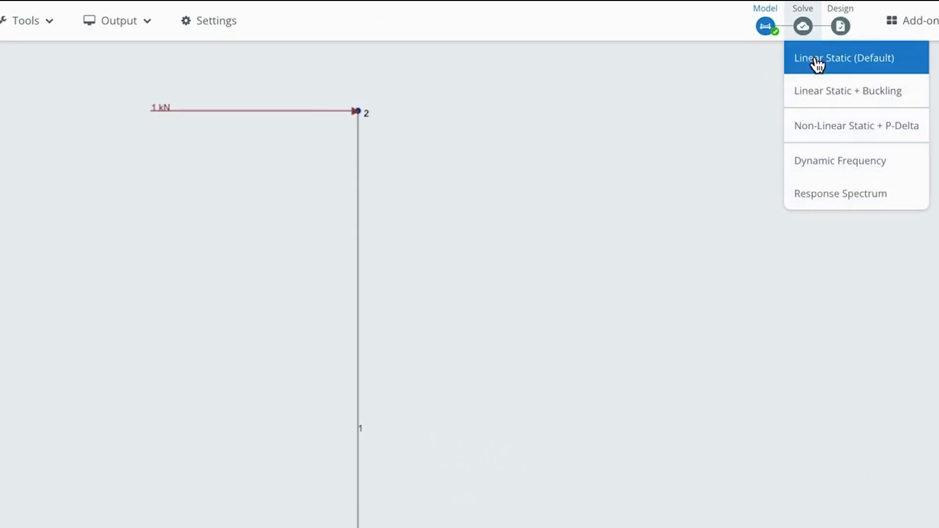
{"action": "left_click", "coordinate": [815, 58]}
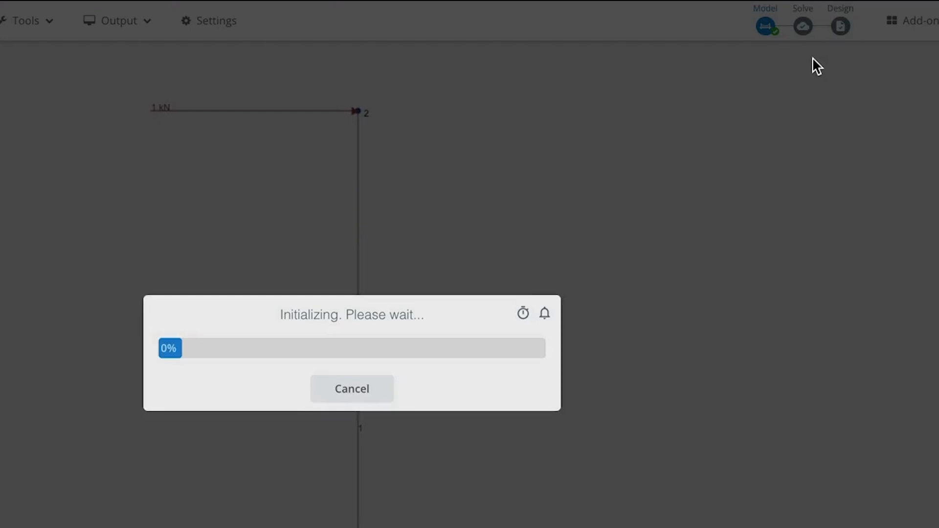
{"action": "left_click", "coordinate": [378, 399]}
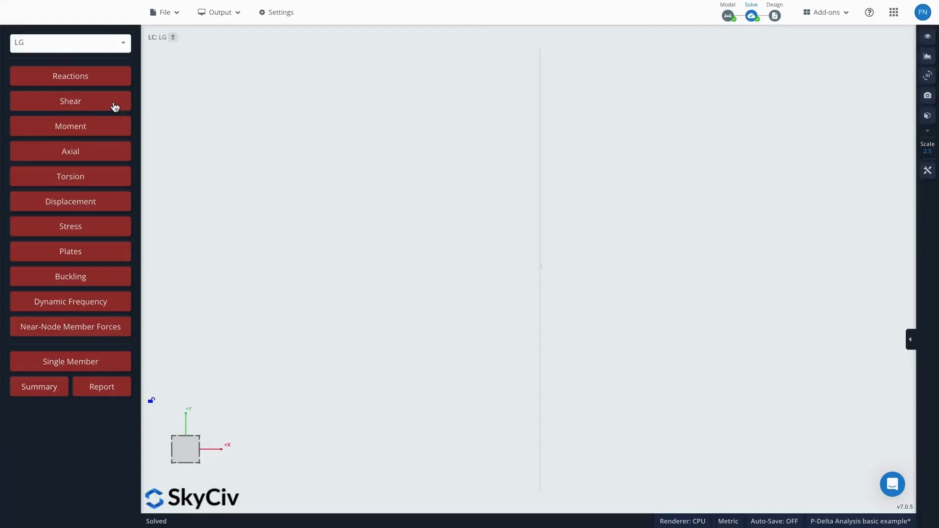
Display the column's X and Y displacement and examine the maximum value
{"action": "left_click", "coordinate": [73, 201]}
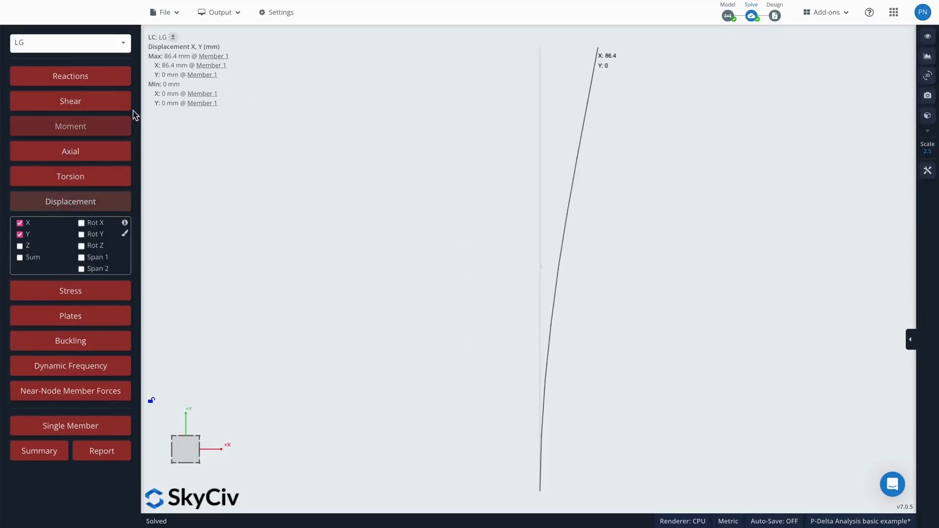
{"action": "left_click_drag", "start_coordinate": [149, 57], "coordinate": [169, 58]}
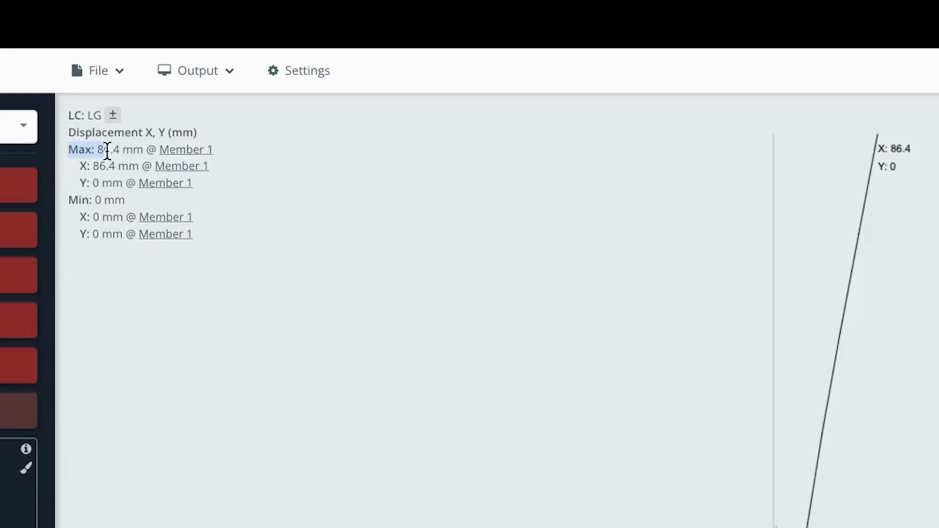
{"action": "left_click_drag", "start_coordinate": [108, 151], "coordinate": [142, 150]}
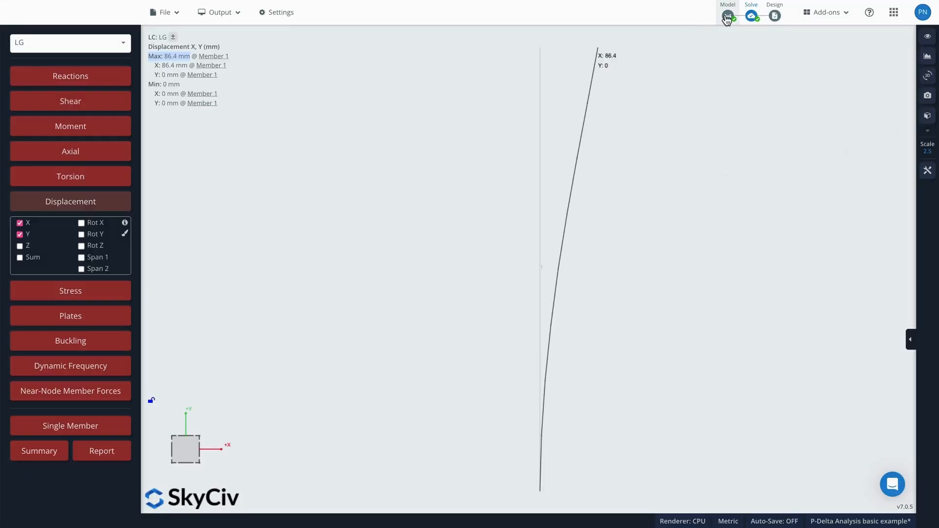
Return to the model and apply a 5 kN downward point load in the Y direction at node 2
{"action": "left_click", "coordinate": [728, 15]}
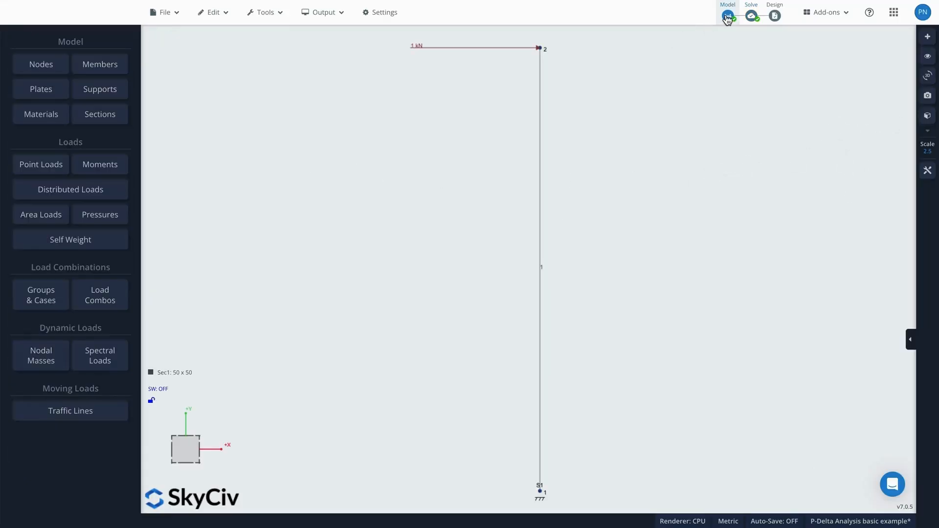
{"action": "left_click", "coordinate": [69, 163]}
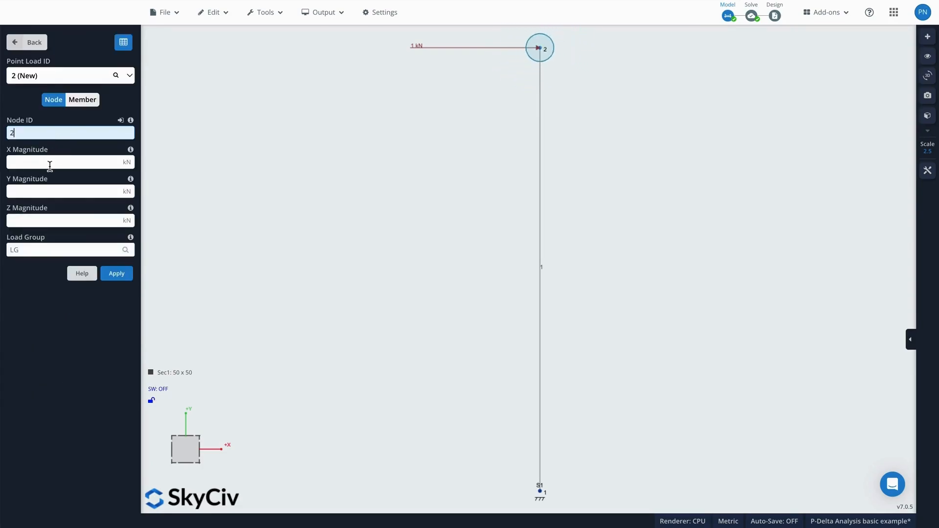
{"action": "left_click", "coordinate": [43, 190]}
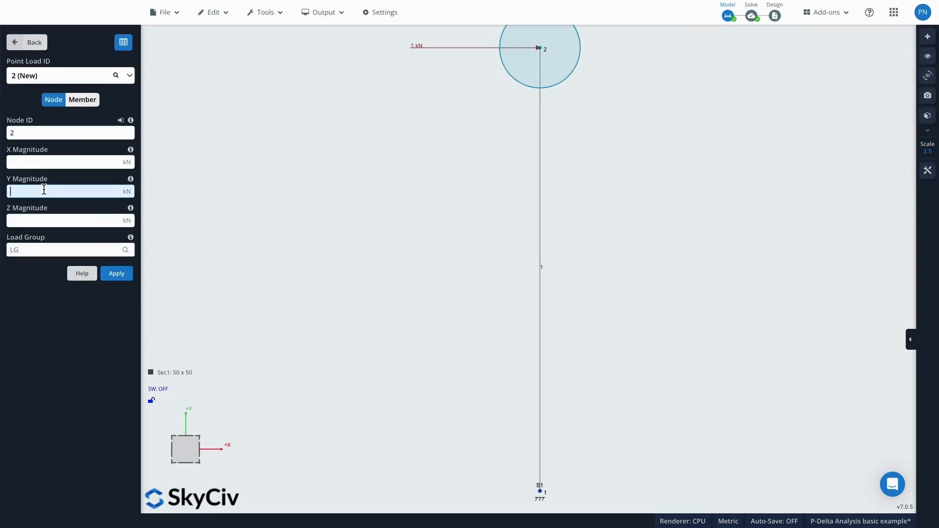
{"action": "left_click", "coordinate": [123, 275]}
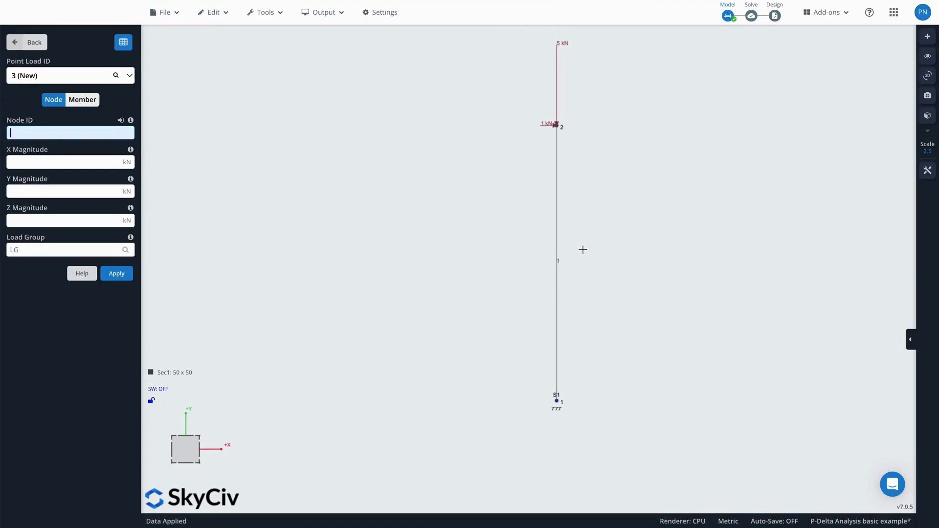
Run the Linear Static analysis again with both the horizontal and vertical loads on the column
{"action": "scroll", "coordinate": [582, 250], "scroll_direction": "down", "scroll_amount": 3}
{"action": "right_click_drag", "start_coordinate": [595, 215], "coordinate": [457, 245]}
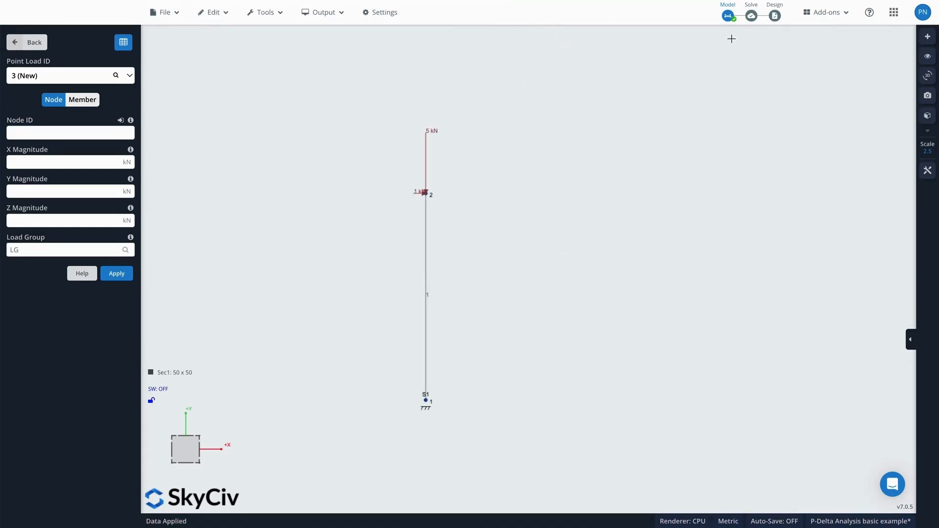
{"action": "left_click", "coordinate": [751, 15]}
{"action": "left_click", "coordinate": [765, 31]}
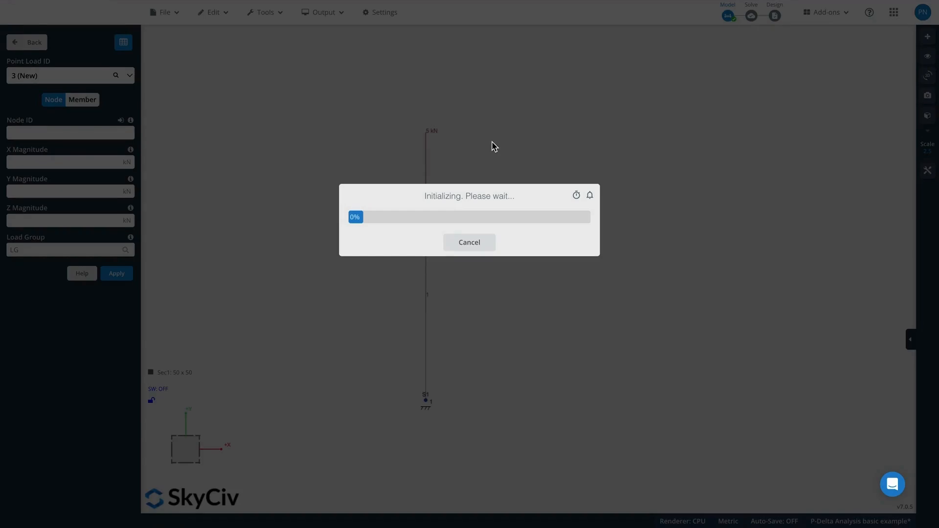
{"action": "left_click", "coordinate": [470, 255]}
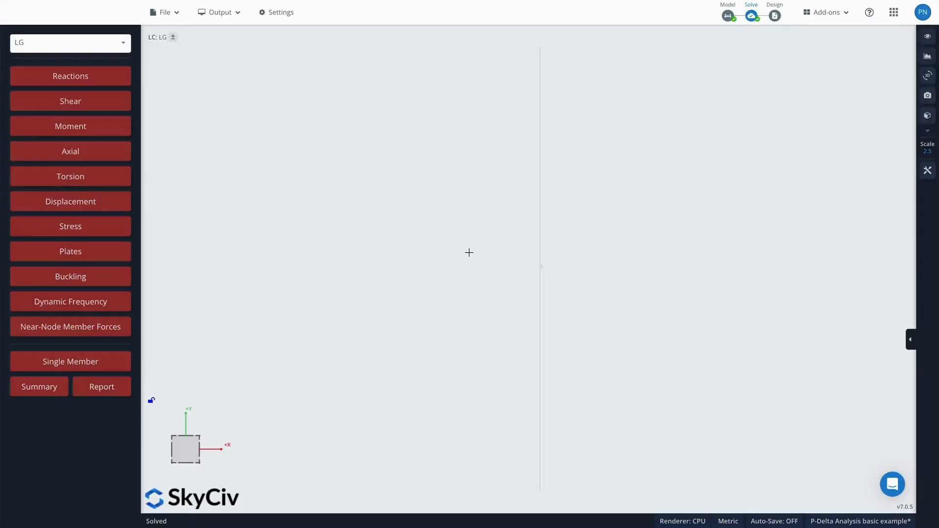
Display the displacement results for the combined loading and set the results scale to 0.4
{"action": "left_click", "coordinate": [119, 203]}
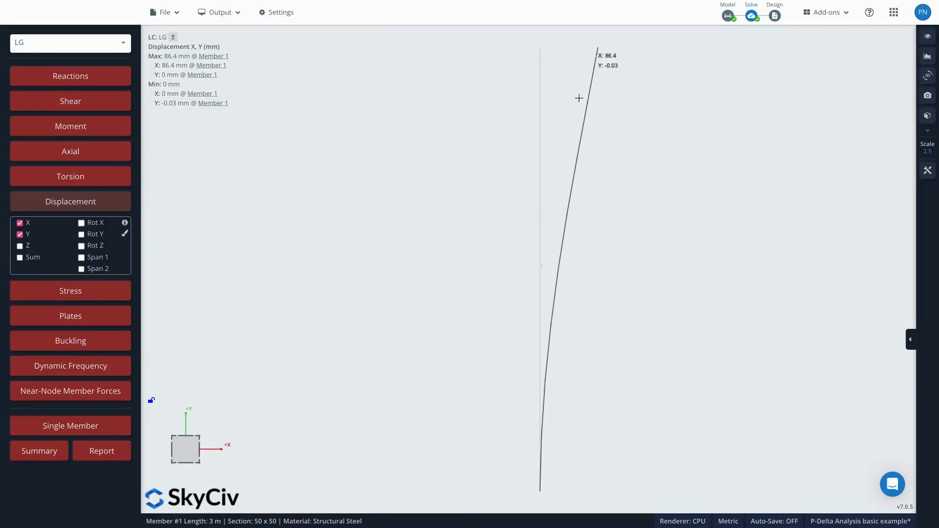
{"action": "left_click", "coordinate": [928, 131]}
{"action": "mouse_move", "coordinate": [925, 185]}
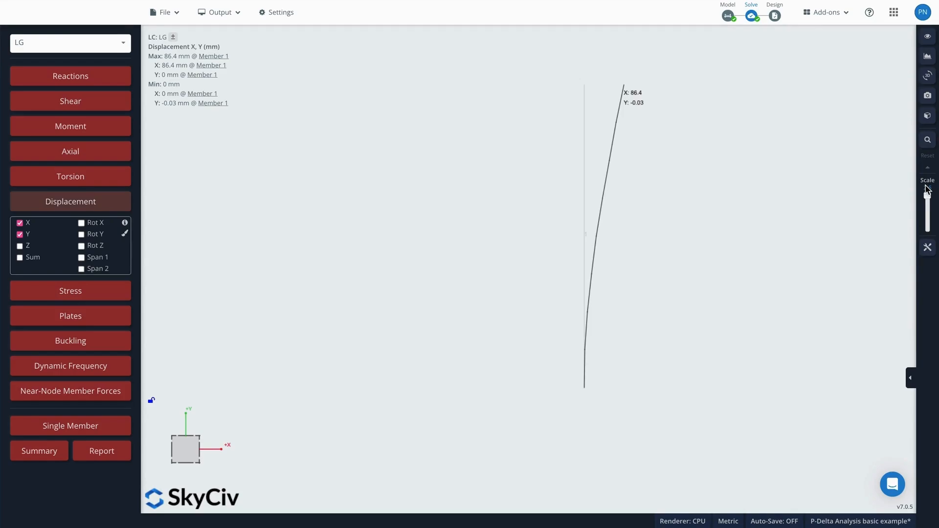
{"action": "left_click_drag", "start_coordinate": [928, 199], "coordinate": [934, 225]}
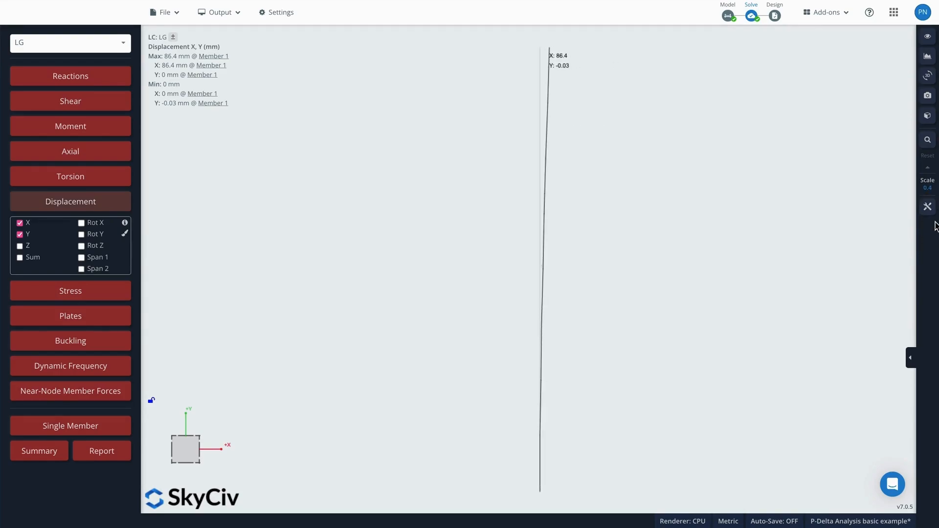
Run a Non-Linear Static + P-Delta analysis of the loaded column
{"action": "mouse_move", "coordinate": [751, 17]}
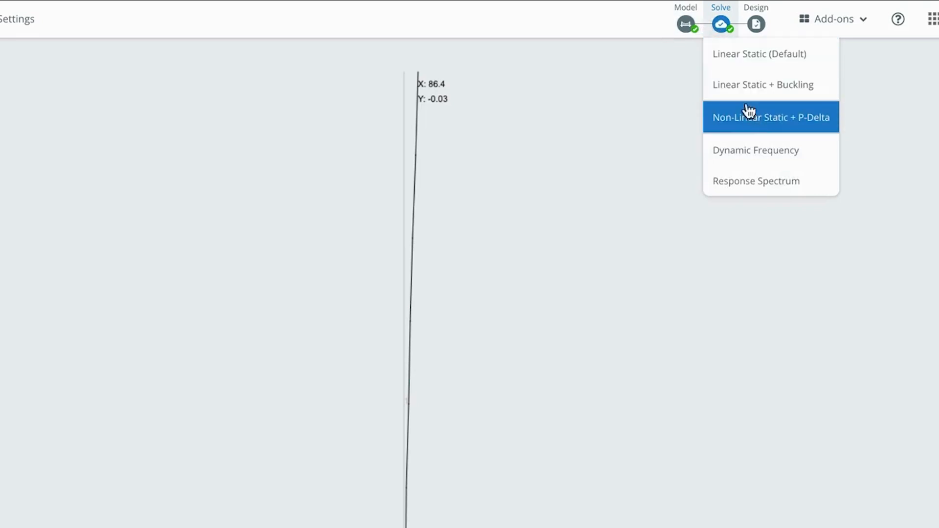
{"action": "left_click", "coordinate": [802, 120]}
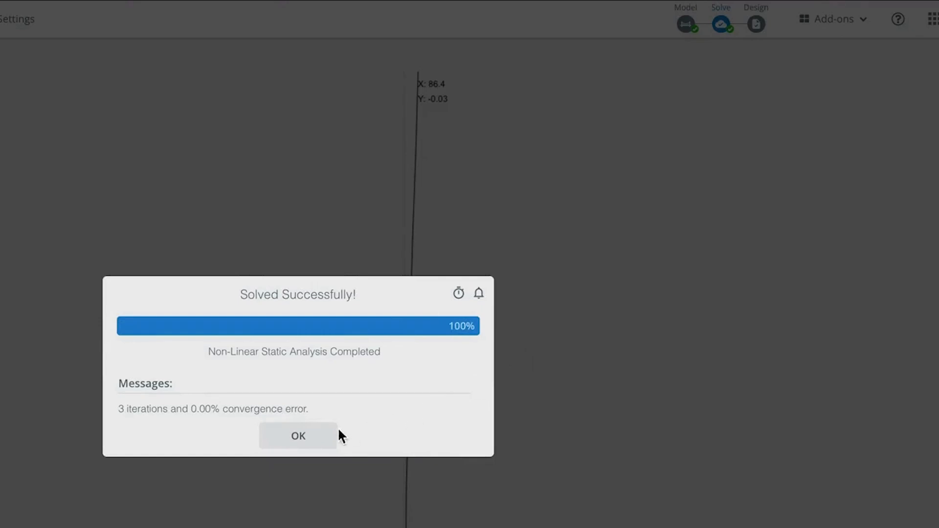
Check the column's maximum displacement from the P-Delta analysis and return to the model
{"action": "left_click", "coordinate": [329, 438]}
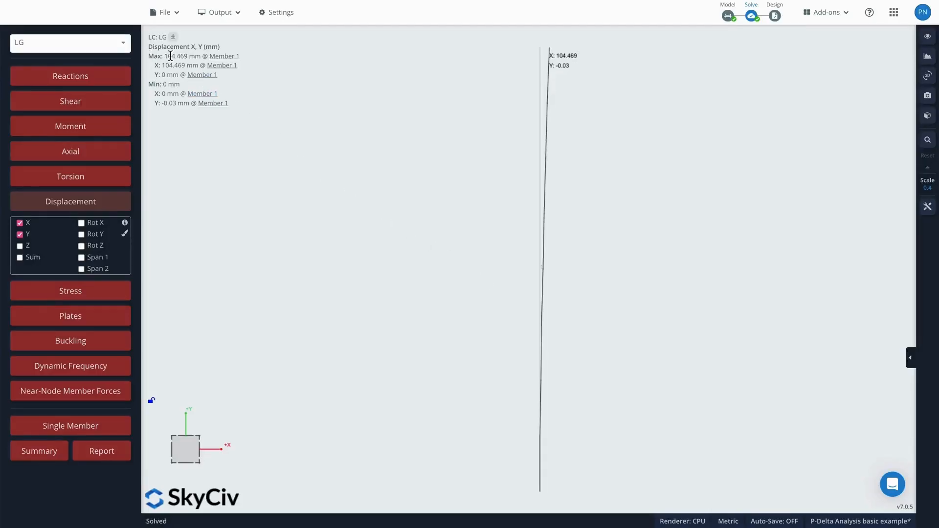
{"action": "left_click_drag", "start_coordinate": [200, 56], "coordinate": [153, 57]}
{"action": "left_click", "coordinate": [727, 15]}
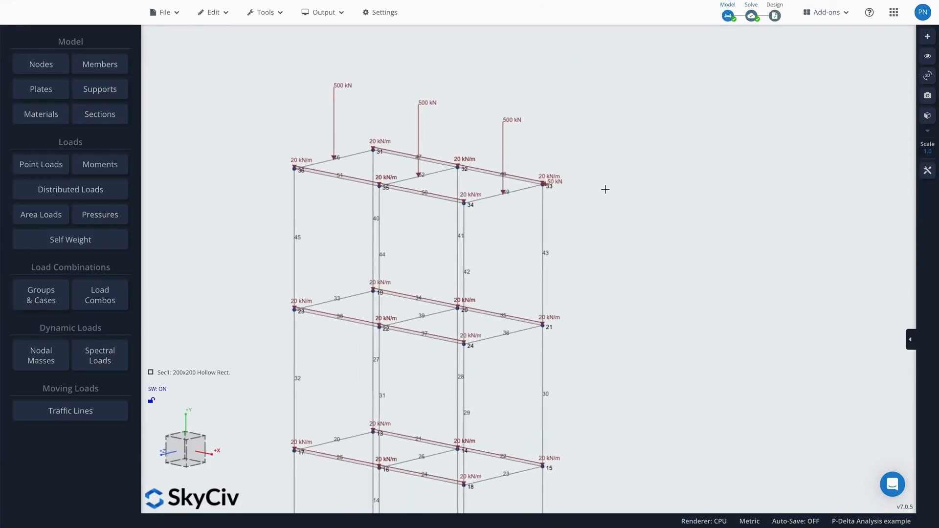
Examine the multi-storey frame's geometry and loads, and open its self-weight settings
{"action": "scroll", "coordinate": [602, 195], "scroll_direction": "down", "scroll_amount": 3}
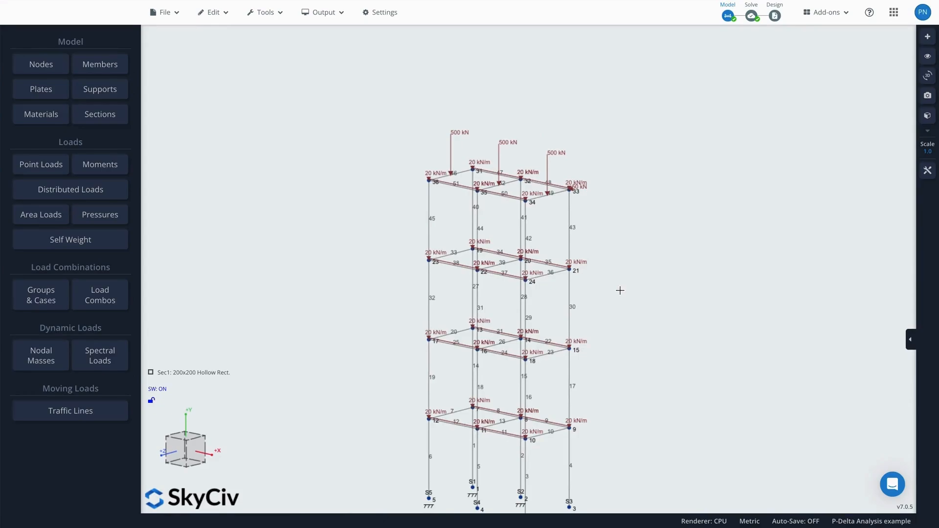
{"action": "right_click_drag", "start_coordinate": [618, 285], "coordinate": [586, 241]}
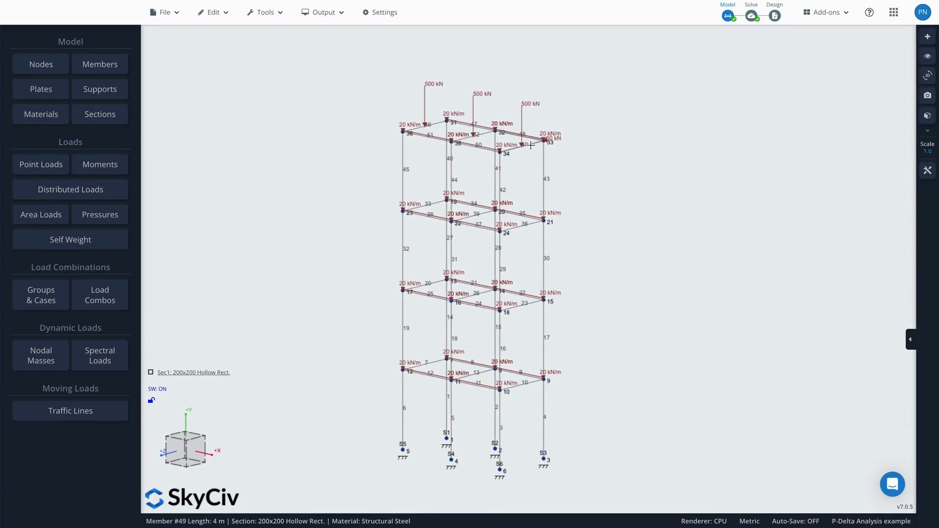
{"action": "scroll", "coordinate": [538, 141], "scroll_direction": "up", "scroll_amount": 5}
{"action": "mouse_move", "coordinate": [562, 179]}
{"action": "left_mouse_down"}
{"action": "mouse_move", "coordinate": [562, 201]}
{"action": "mouse_move", "coordinate": [606, 176]}
{"action": "mouse_move", "coordinate": [641, 178]}
{"action": "mouse_move", "coordinate": [547, 186]}
{"action": "left_mouse_up"}
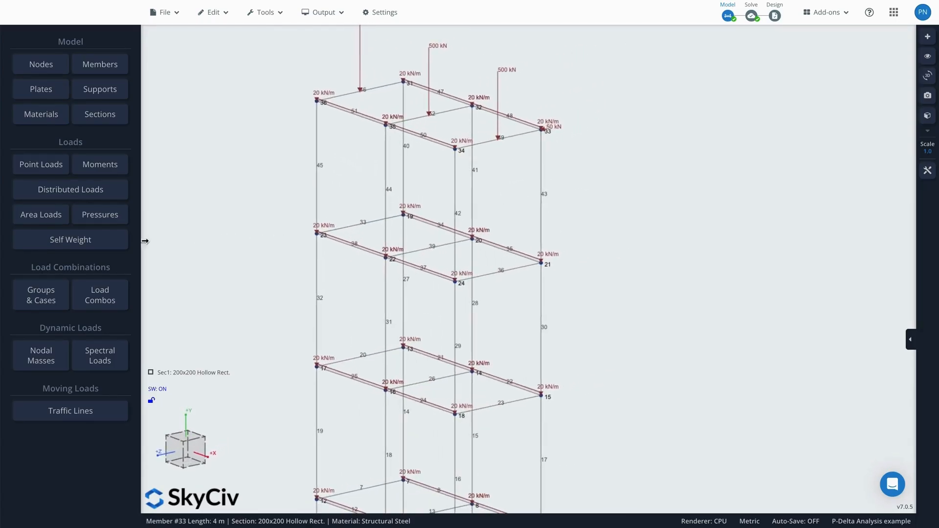
{"action": "left_click", "coordinate": [110, 246]}
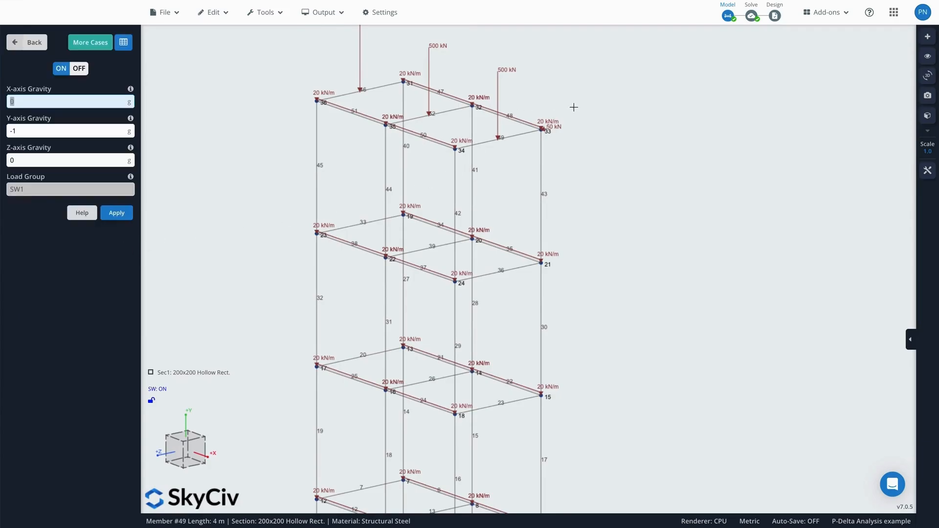
Inspect the horizontal 50 kN point load at node 33 and the surrounding loads on the top storey of the frame
{"action": "scroll", "coordinate": [573, 107], "scroll_direction": "up", "scroll_amount": 5}
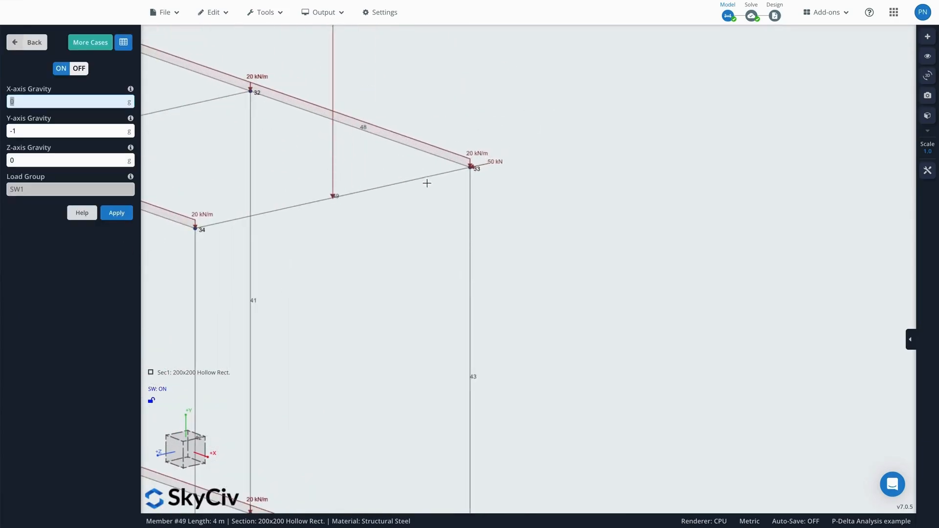
{"action": "left_click_drag", "start_coordinate": [427, 183], "coordinate": [469, 194]}
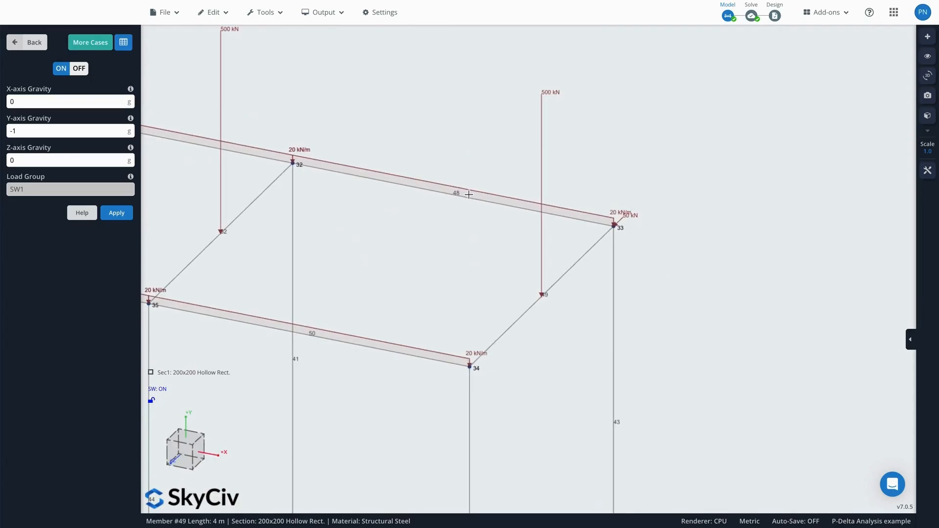
{"action": "scroll", "coordinate": [654, 218], "scroll_direction": "up", "scroll_amount": 5}
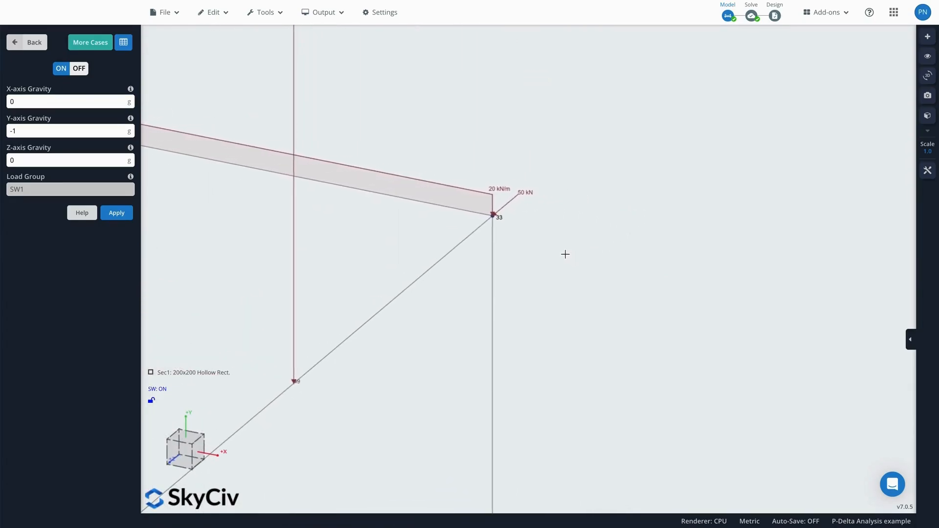
{"action": "scroll", "coordinate": [565, 253], "scroll_direction": "down", "scroll_amount": 3}
{"action": "scroll", "coordinate": [565, 254], "scroll_direction": "down", "scroll_amount": 5}
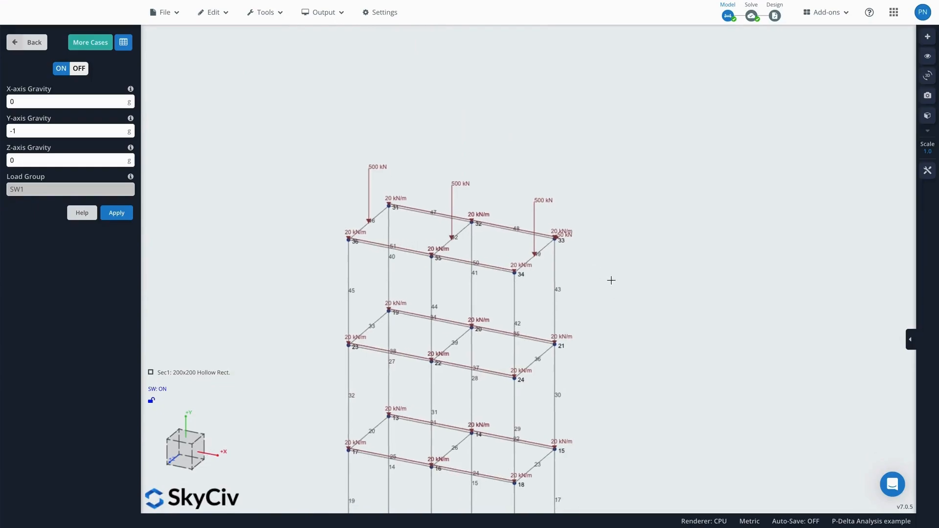
{"action": "scroll", "coordinate": [632, 164], "scroll_direction": "down", "scroll_amount": 2}
{"action": "left_click_drag", "start_coordinate": [634, 210], "coordinate": [631, 201]}
Run the Linear Static analysis of the frame, skipping Response Spectrum analysis, and display the displacement results
{"action": "left_click", "coordinate": [751, 16]}
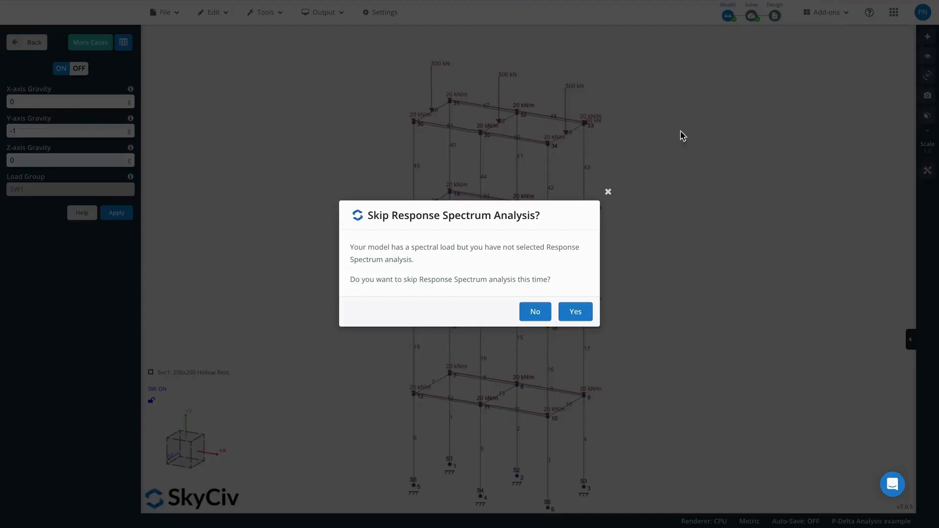
{"action": "left_click", "coordinate": [606, 191]}
{"action": "mouse_move", "coordinate": [752, 16]}
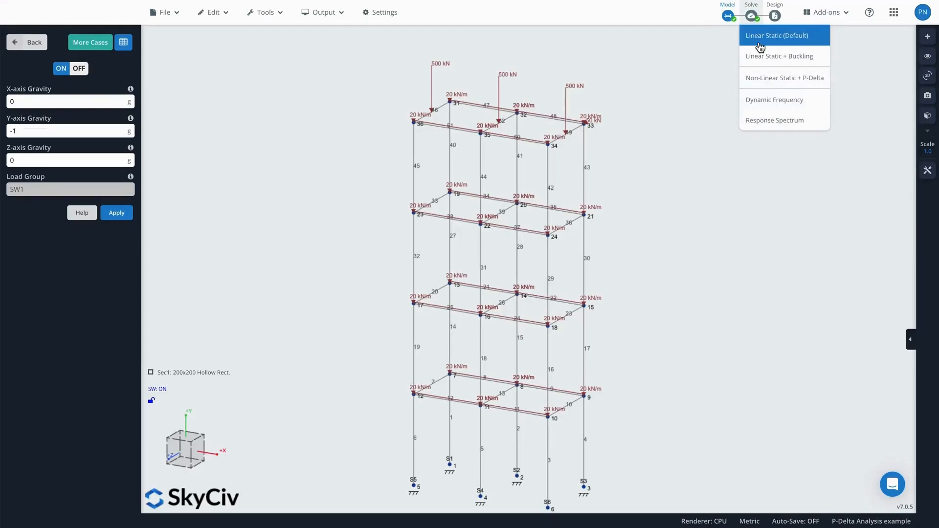
{"action": "left_click", "coordinate": [756, 32]}
{"action": "left_click", "coordinate": [588, 307]}
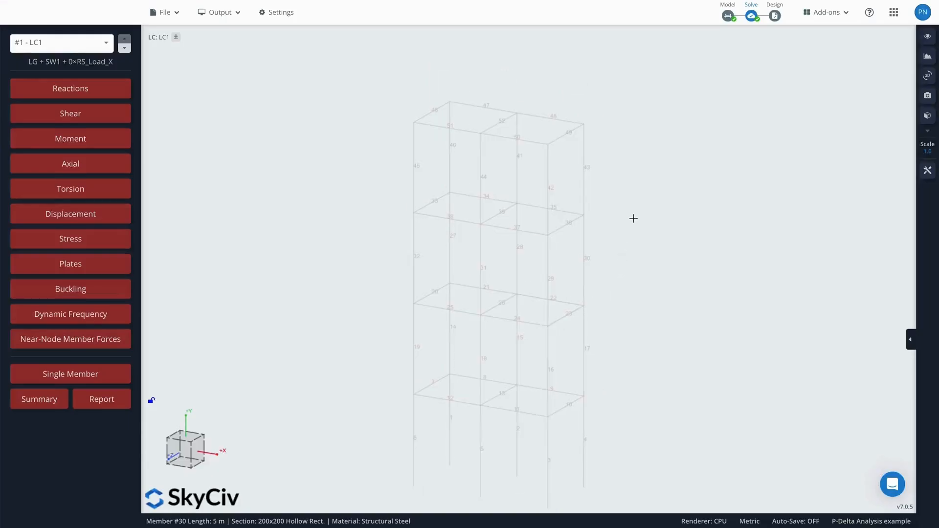
{"action": "left_click", "coordinate": [119, 219]}
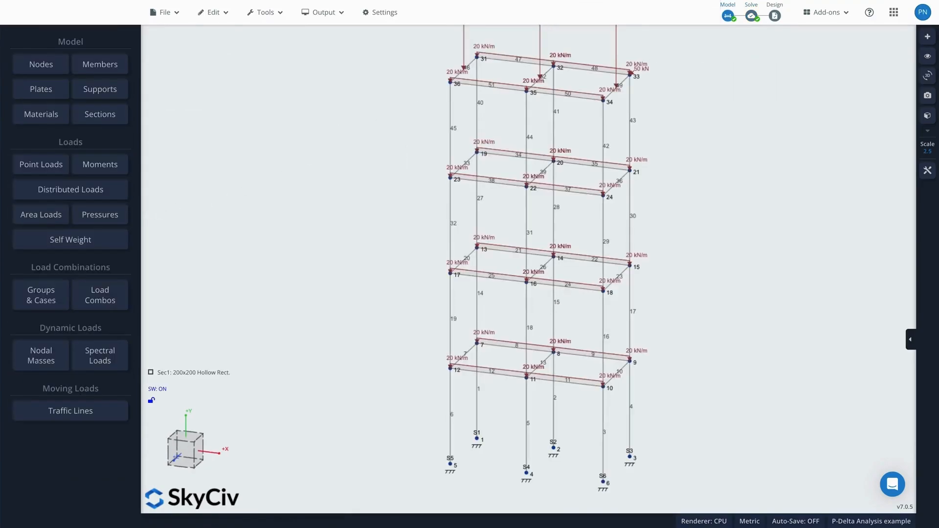
Run the Non-Linear Static + P-Delta analysis of the frame, skipping Response Spectrum analysis, and display its displacement results
{"action": "mouse_move", "coordinate": [744, 13]}
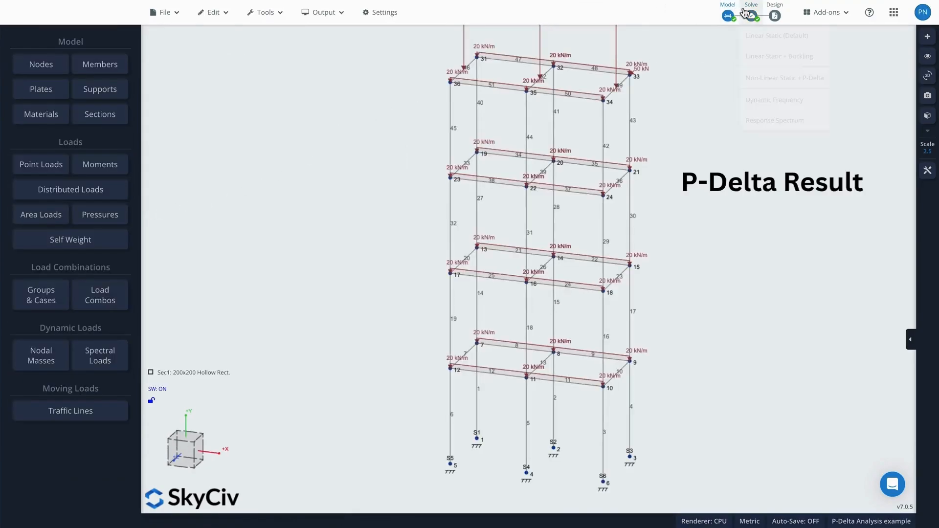
{"action": "left_click", "coordinate": [784, 78]}
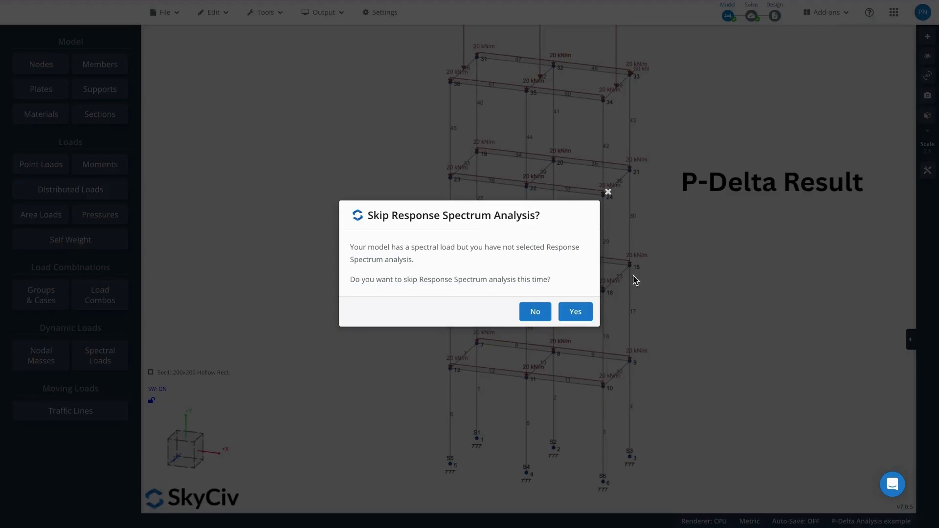
{"action": "left_click", "coordinate": [591, 313]}
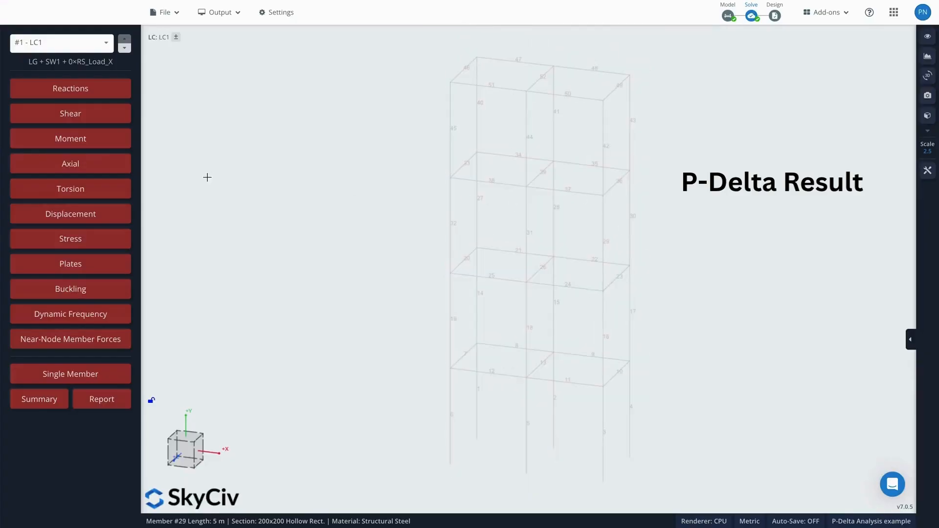
{"action": "left_click", "coordinate": [111, 215]}
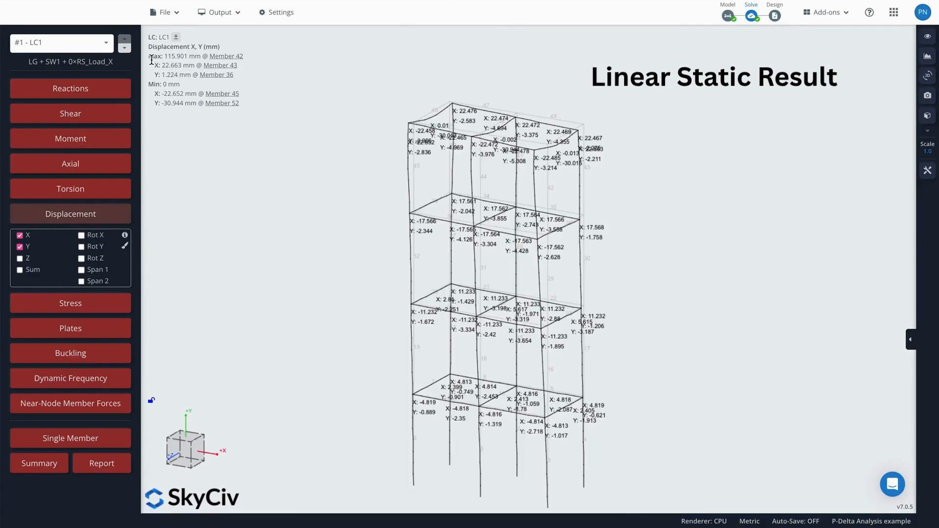
Compare the frame's maximum displacement between the linear static and P-Delta results, and set the results scale to 2.4
{"action": "left_click_drag", "start_coordinate": [151, 59], "coordinate": [201, 55]}
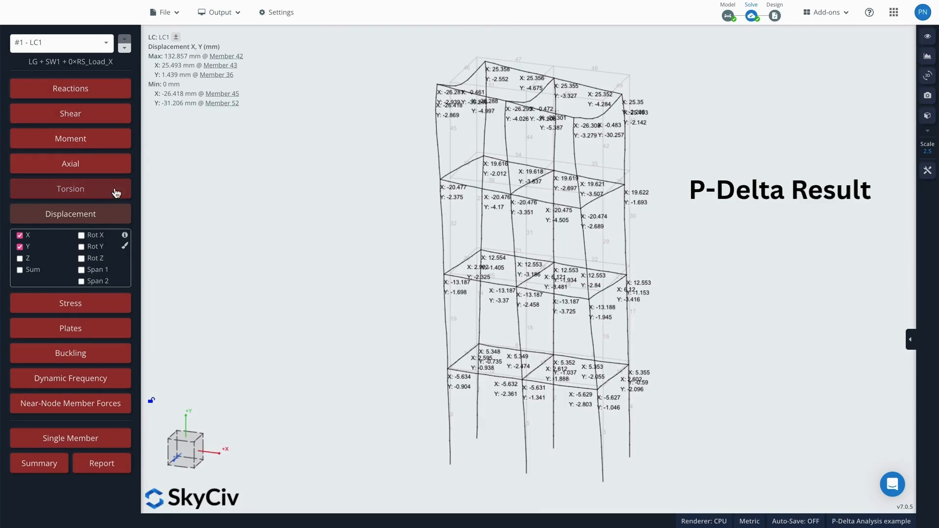
{"action": "left_click", "coordinate": [102, 214]}
{"action": "left_click", "coordinate": [102, 214]}
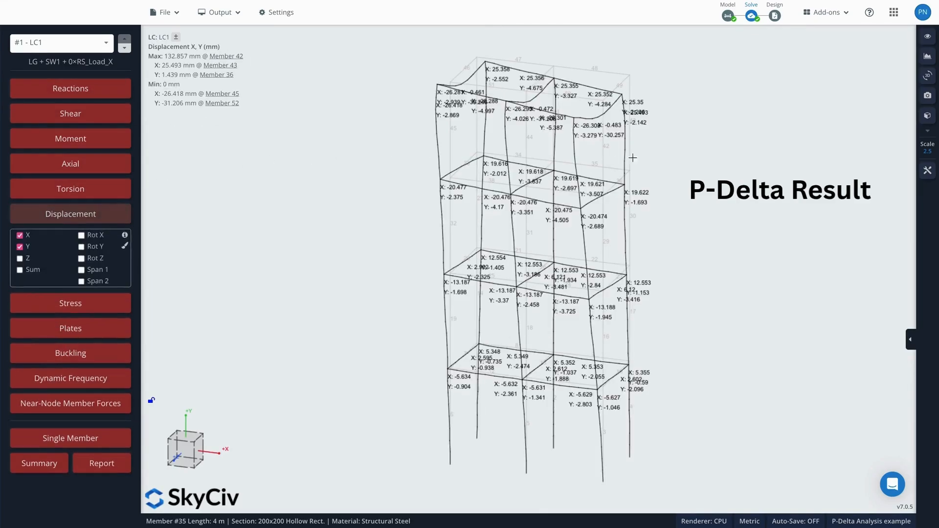
{"action": "left_click", "coordinate": [927, 147]}
{"action": "mouse_move", "coordinate": [927, 164]}
{"action": "left_mouse_down"}
{"action": "mouse_move", "coordinate": [929, 197]}
{"action": "mouse_move", "coordinate": [929, 166]}
{"action": "left_mouse_up"}
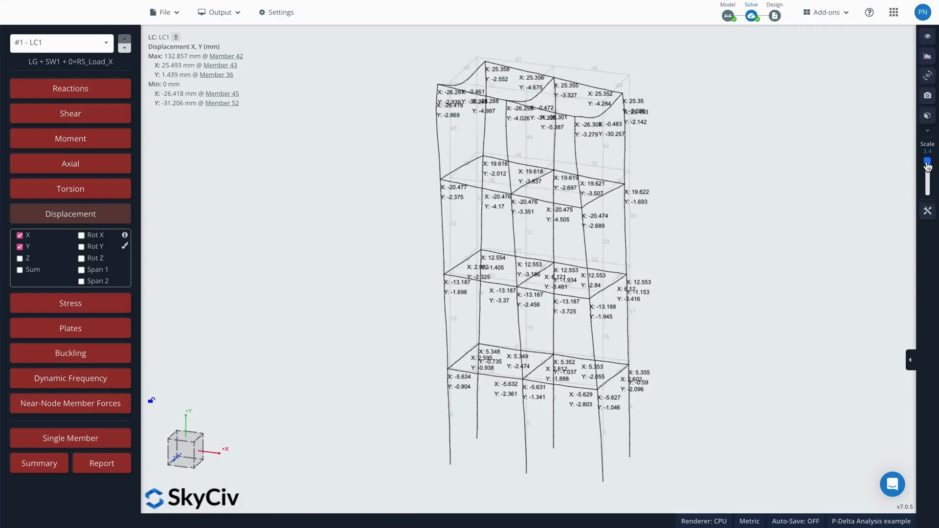
Show the frame's deflection in the 3D rendered view and increase the deflection scale
{"action": "left_click", "coordinate": [924, 116]}
{"action": "left_click", "coordinate": [105, 91]}
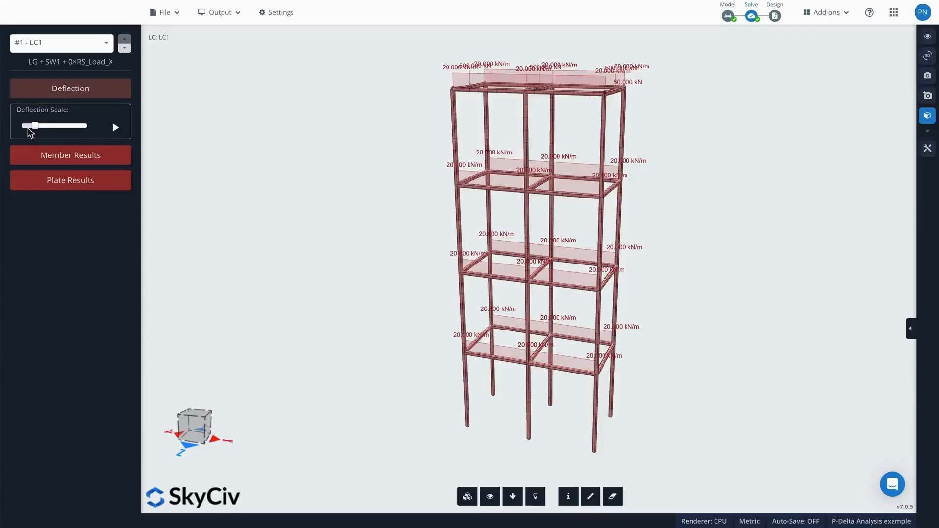
{"action": "left_click_drag", "start_coordinate": [31, 126], "coordinate": [48, 126]}
Play the deflection animation of the rendered frame and examine its sway from several angles
{"action": "left_click", "coordinate": [114, 129]}
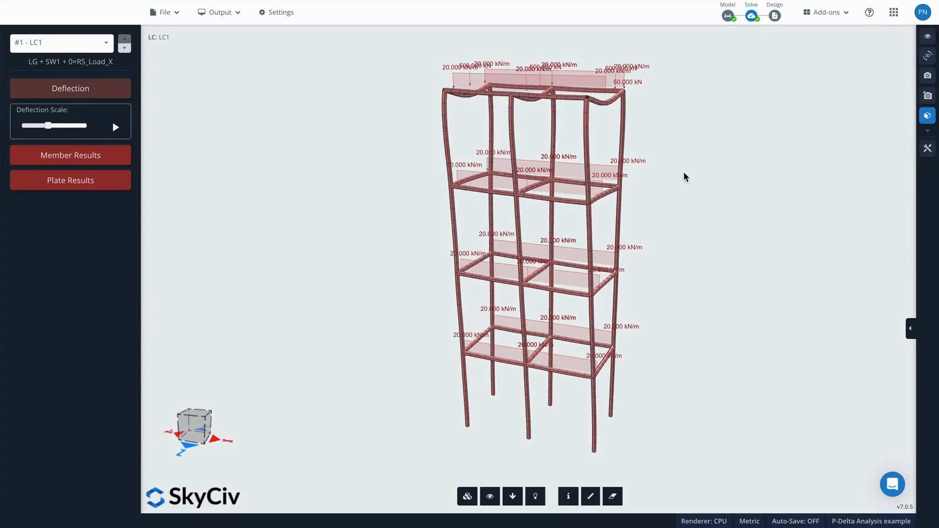
{"action": "left_click_drag", "start_coordinate": [681, 200], "coordinate": [589, 215]}
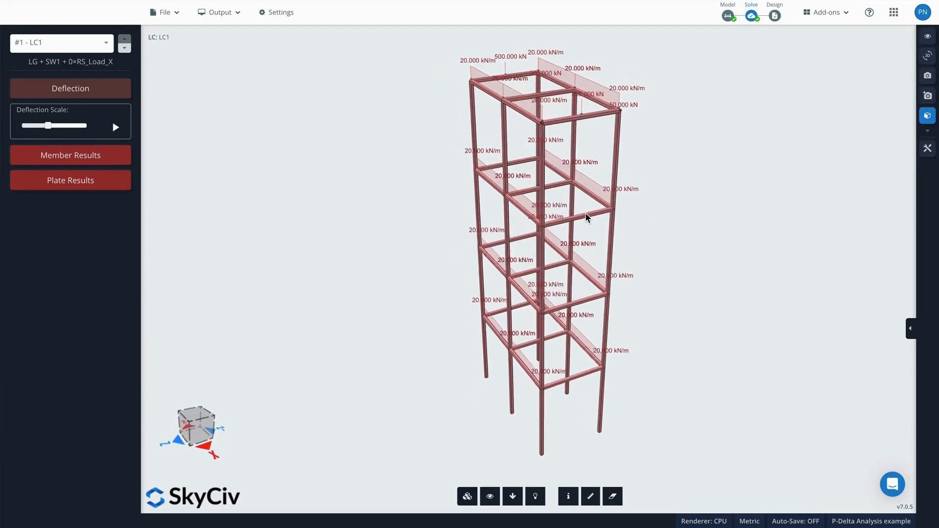
{"action": "left_click_drag", "start_coordinate": [680, 215], "coordinate": [618, 215]}
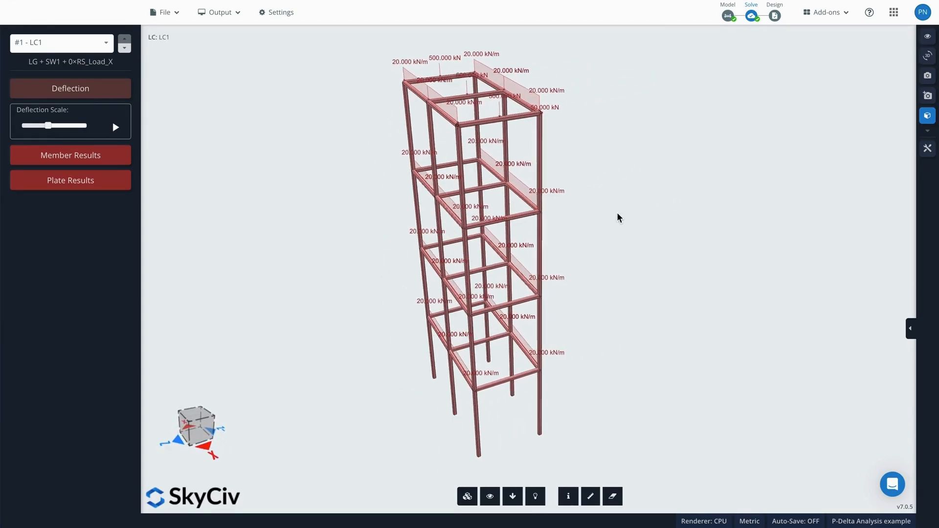
{"action": "left_click", "coordinate": [116, 132]}
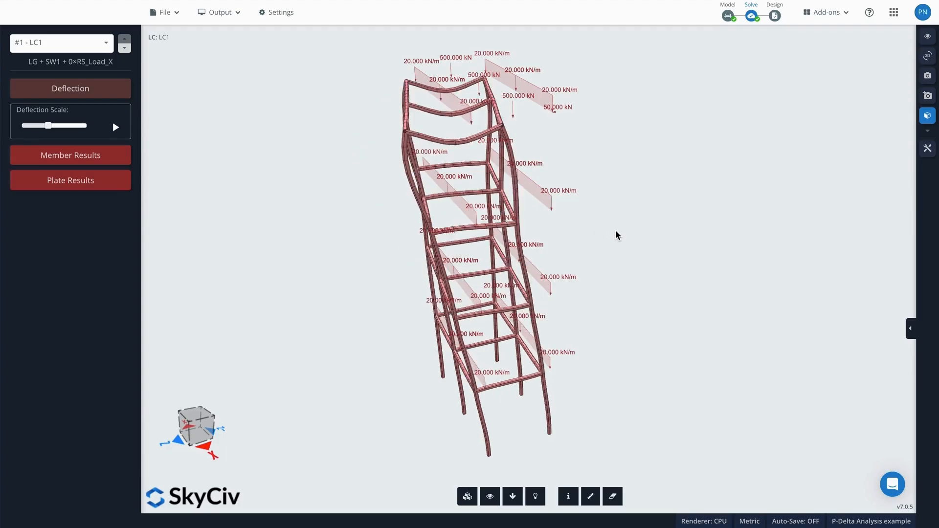
{"action": "left_click_drag", "start_coordinate": [616, 232], "coordinate": [660, 226]}
Display the member results on the rendered frame as a Displacement Sum colour plot
{"action": "left_click", "coordinate": [116, 155]}
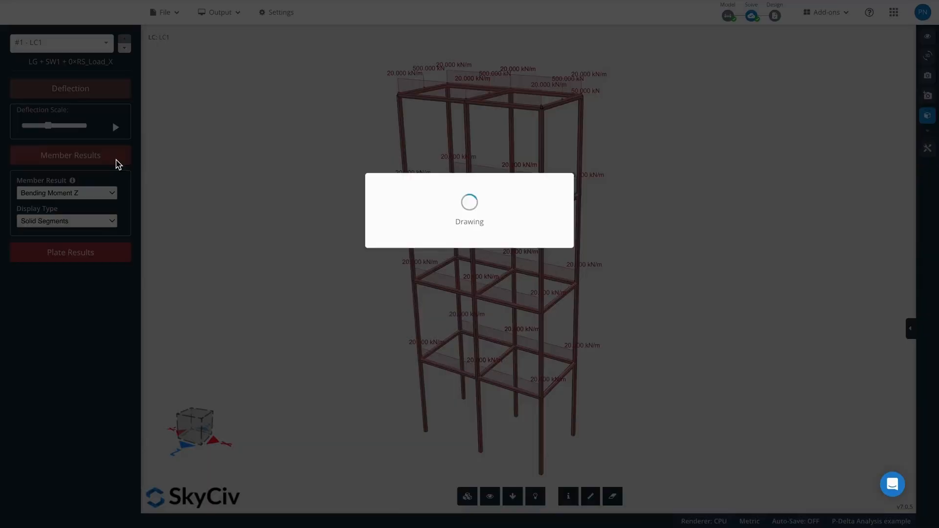
{"action": "left_click", "coordinate": [100, 193]}
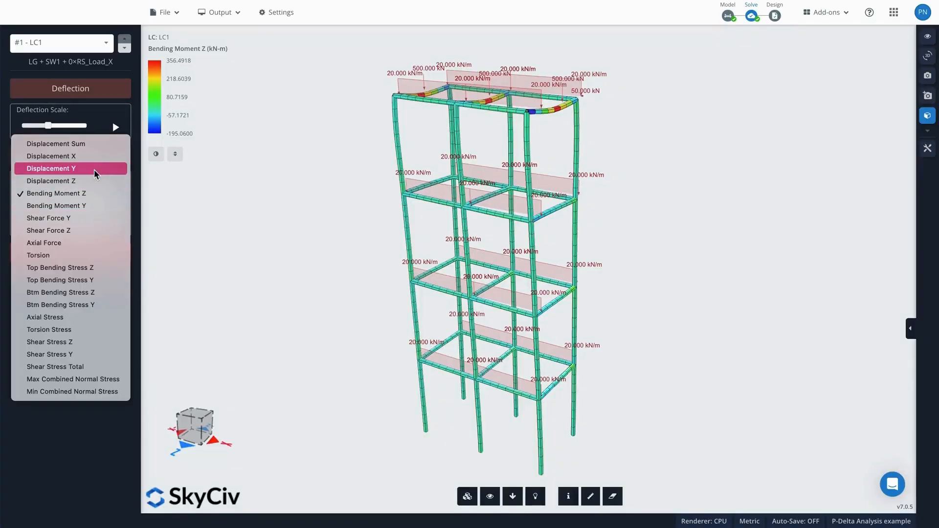
{"action": "left_click", "coordinate": [95, 146]}
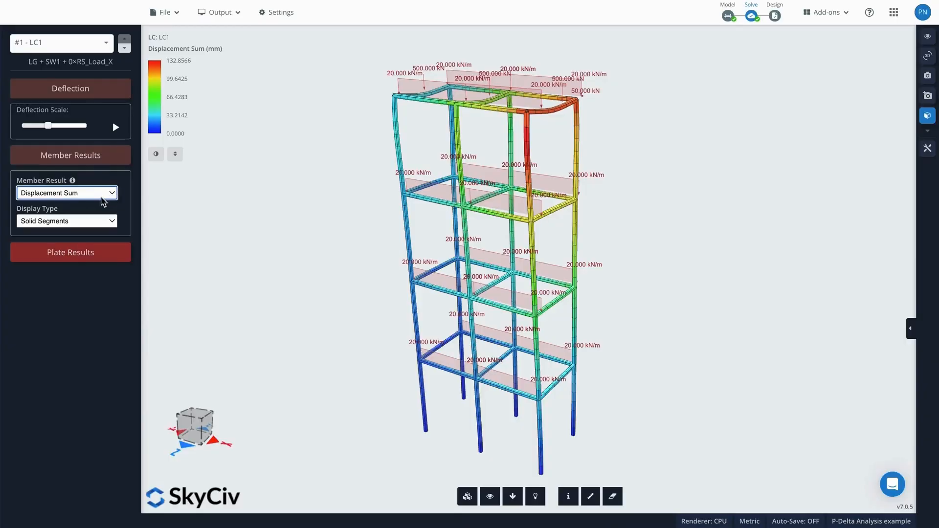
Try the Diagrams display type for the Displacement Sum results and restore the Solid Segments display
{"action": "left_click", "coordinate": [100, 221]}
{"action": "left_click", "coordinate": [93, 234]}
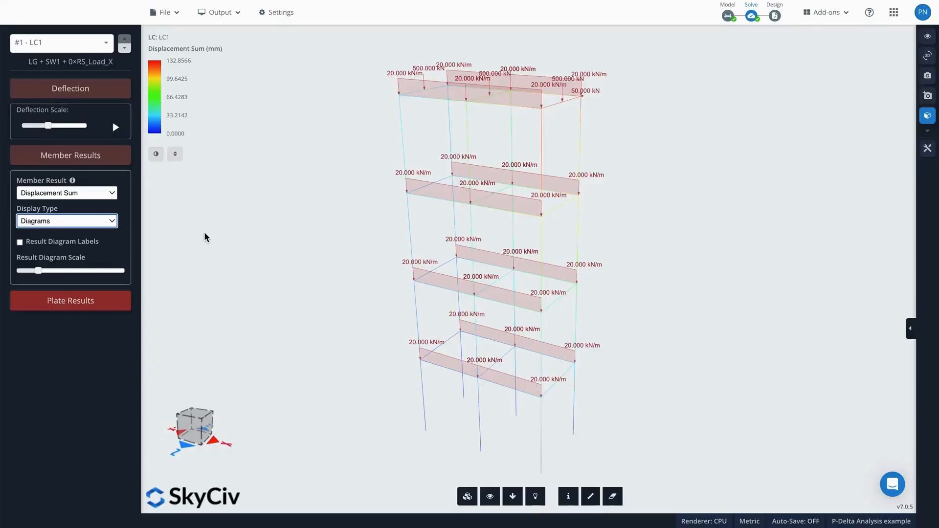
{"action": "left_click", "coordinate": [97, 226]}
{"action": "left_click", "coordinate": [55, 271]}
{"action": "left_click", "coordinate": [57, 221]}
{"action": "left_click", "coordinate": [51, 209]}
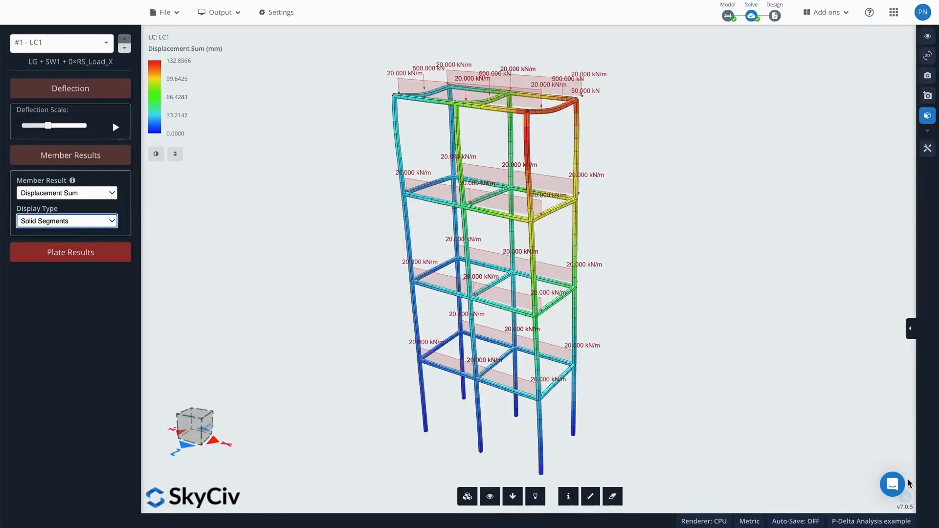
Open the support chat
{"action": "left_click", "coordinate": [901, 483]}
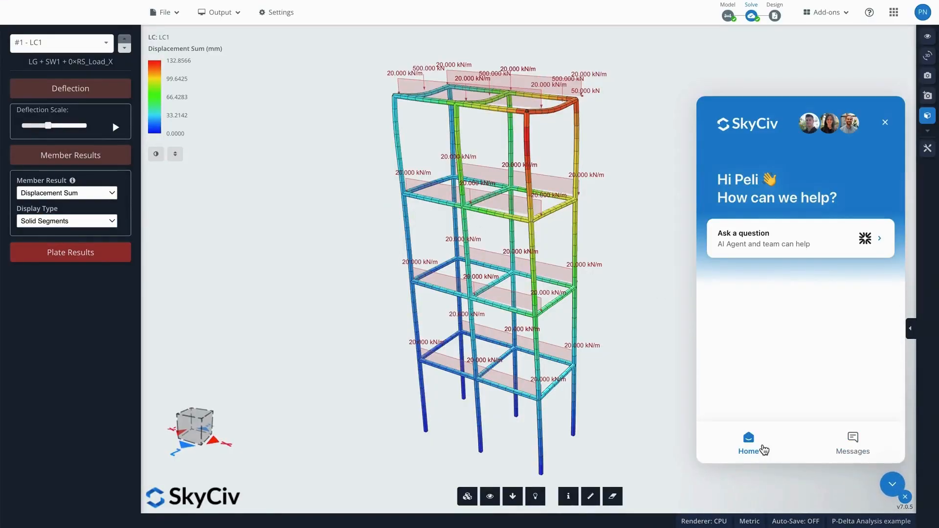